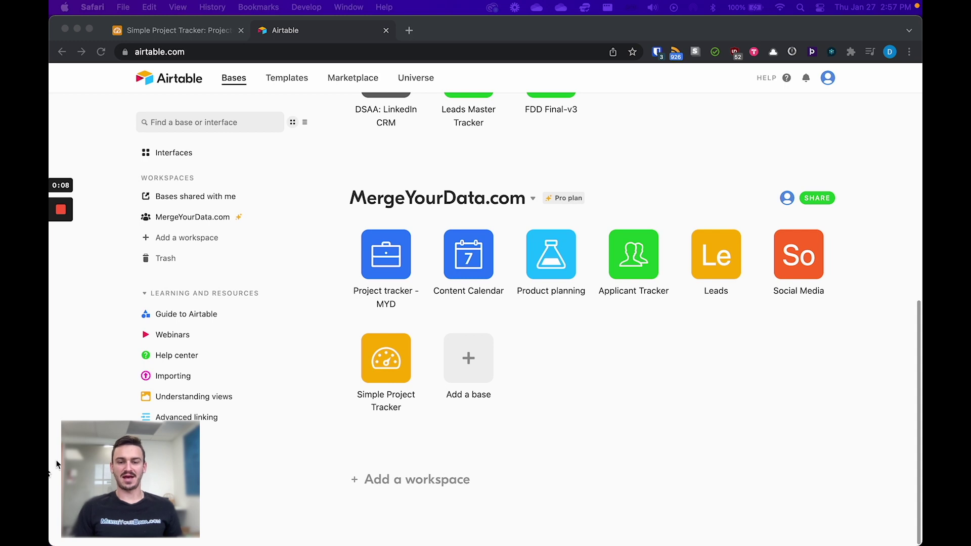
Step: Go back to the Airtable bases home page and open the Simple Project Tracker base
click(505, 324)
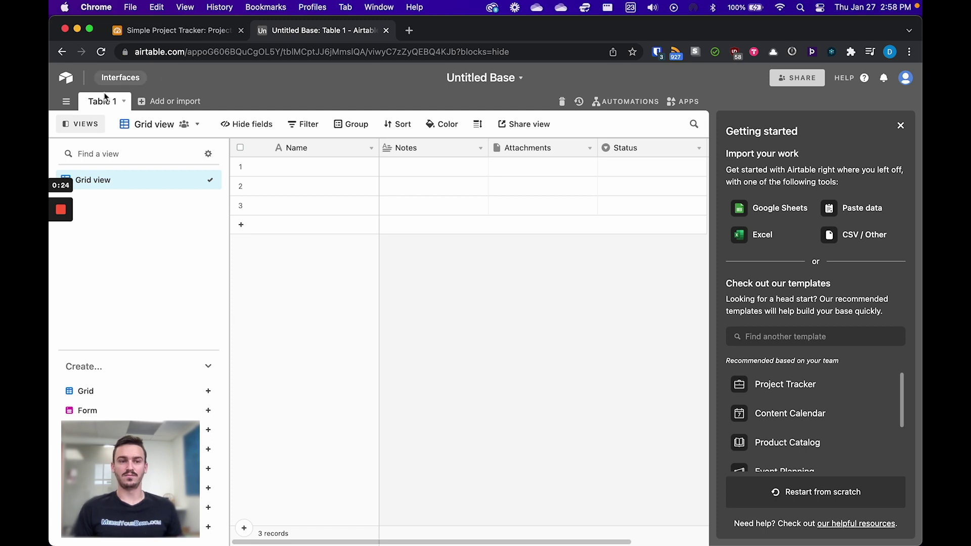
click(62, 78)
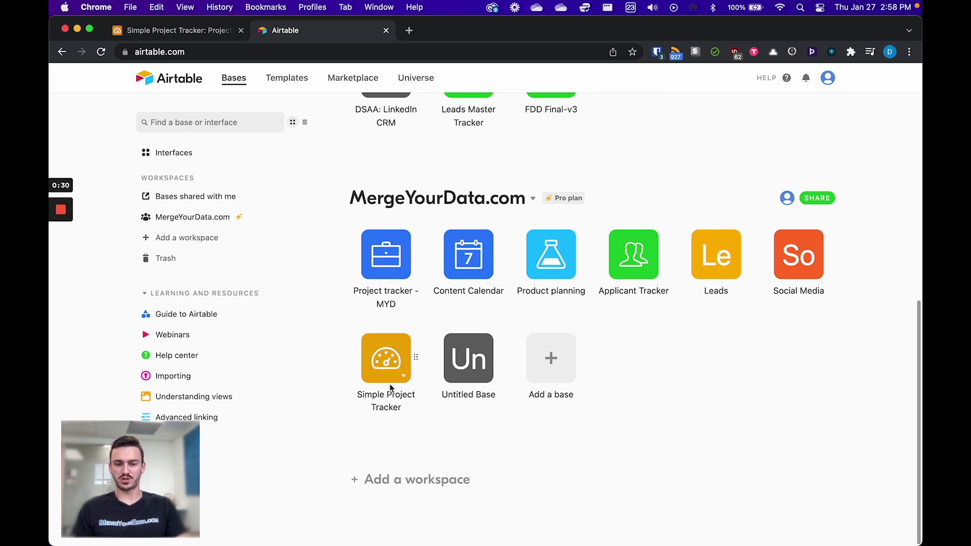
click(386, 358)
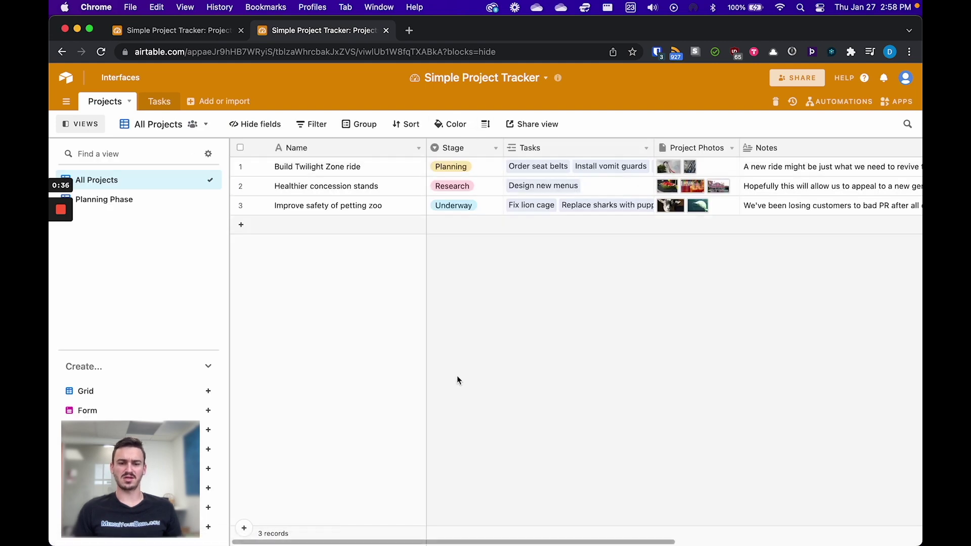
Step: Inspect the Additional Notes field type, cancel without changes, and open the base's apps panel
mouse_move(472, 534)
drag(471, 539, 717, 525)
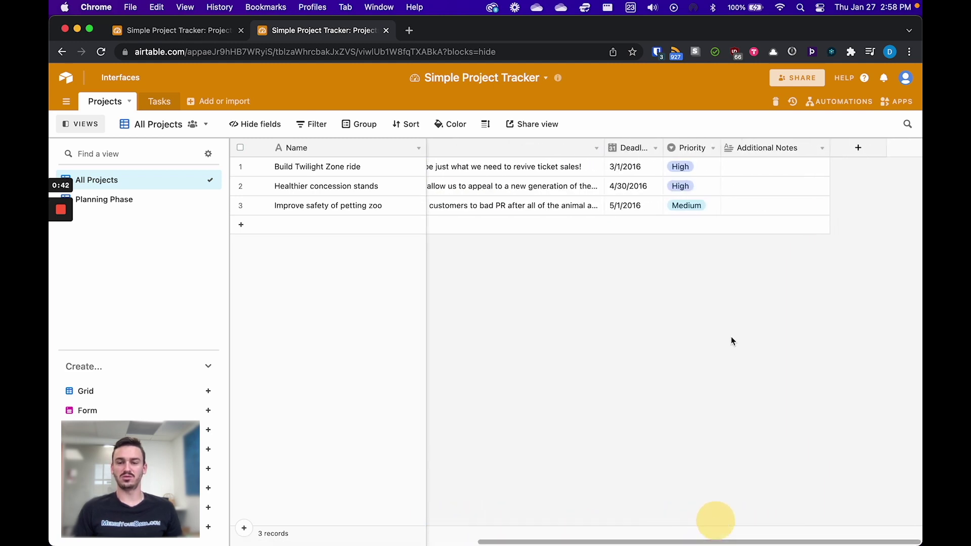
click(823, 151)
click(800, 169)
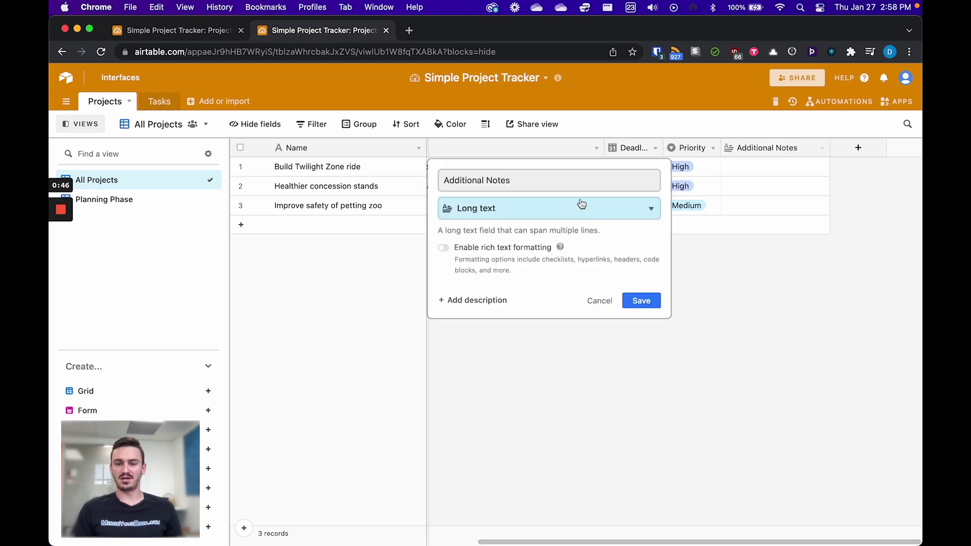
click(597, 302)
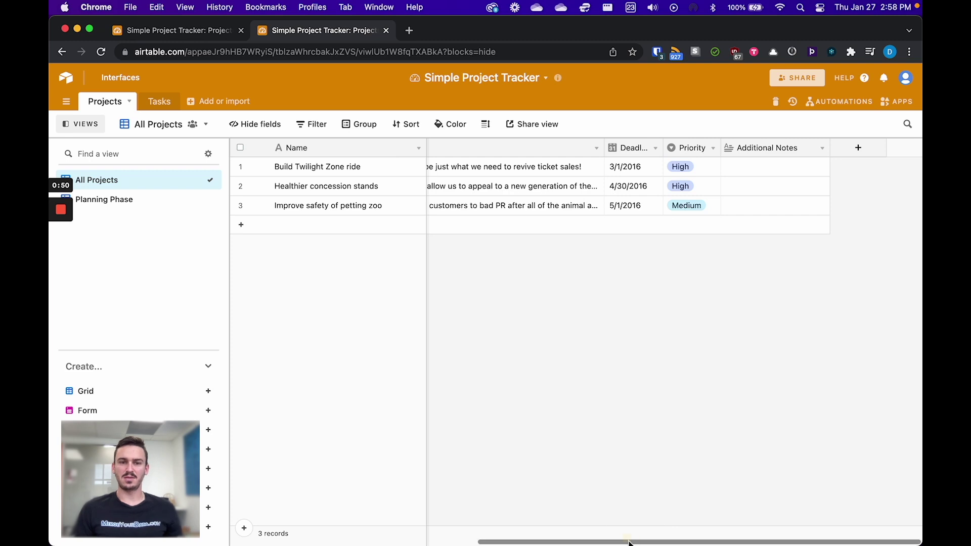
drag(632, 541, 347, 540)
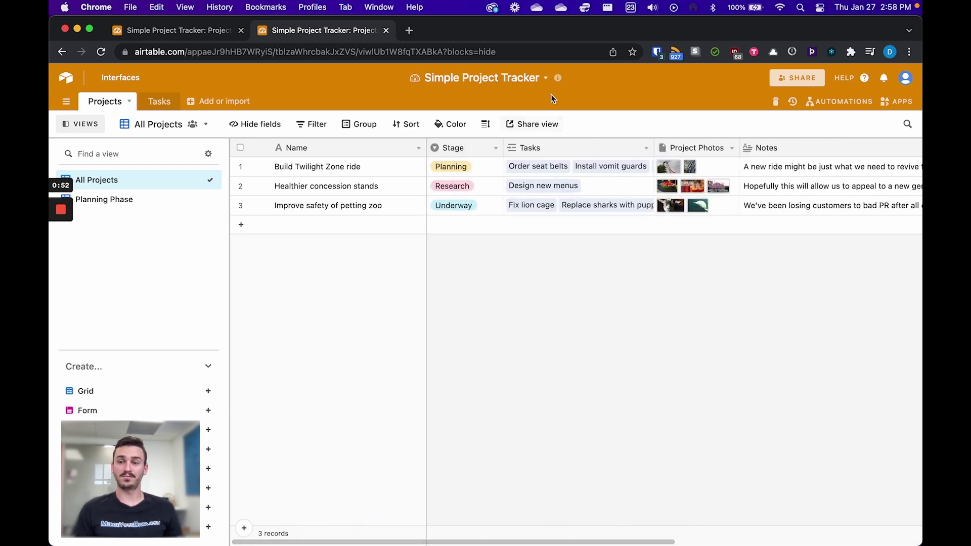
click(894, 102)
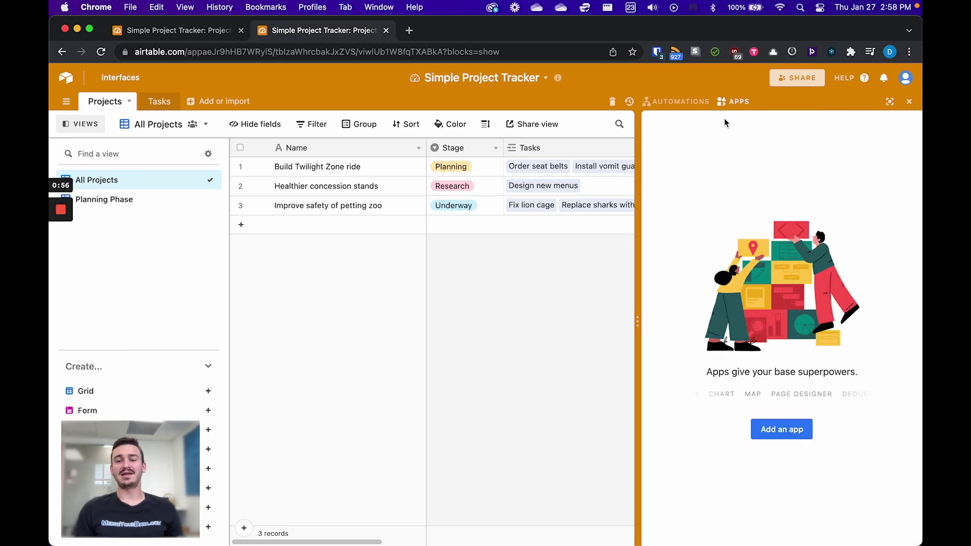
Step: Search the Marketplace for 'csv' and add the CSV import app to the base
click(782, 429)
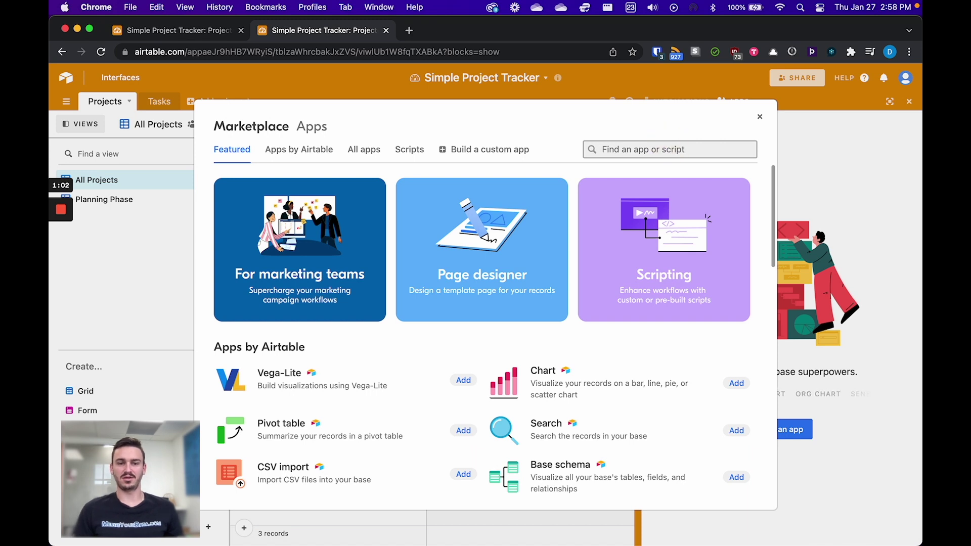
text(csv)
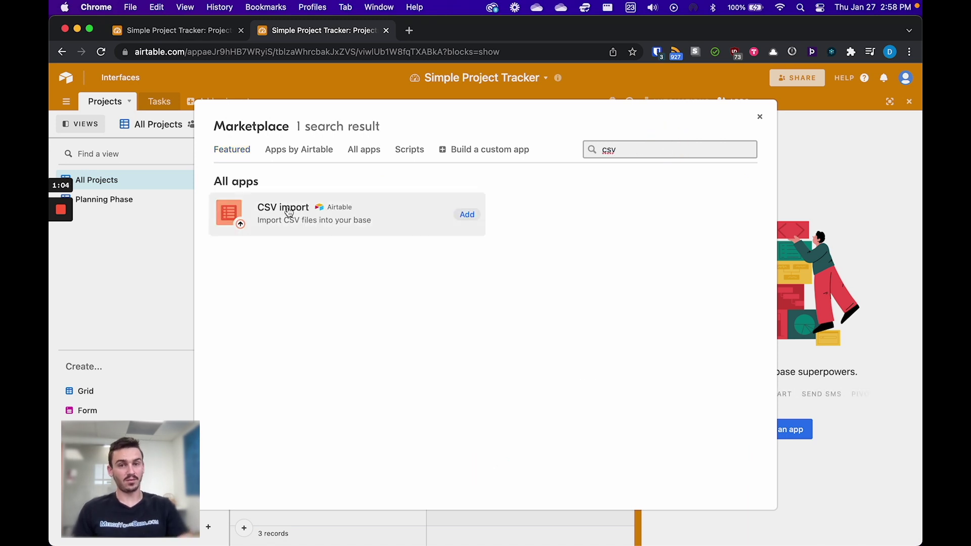
click(465, 215)
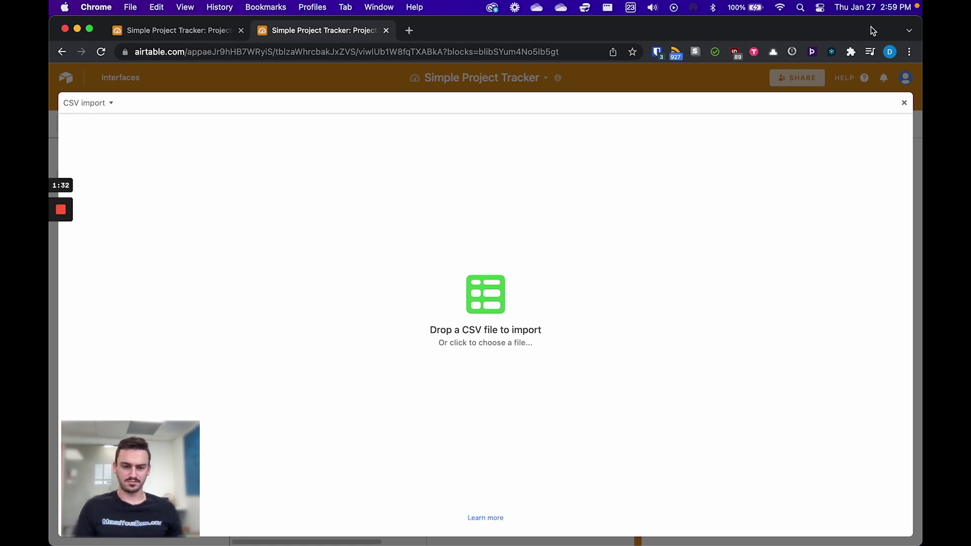
mouse_move(410, 537)
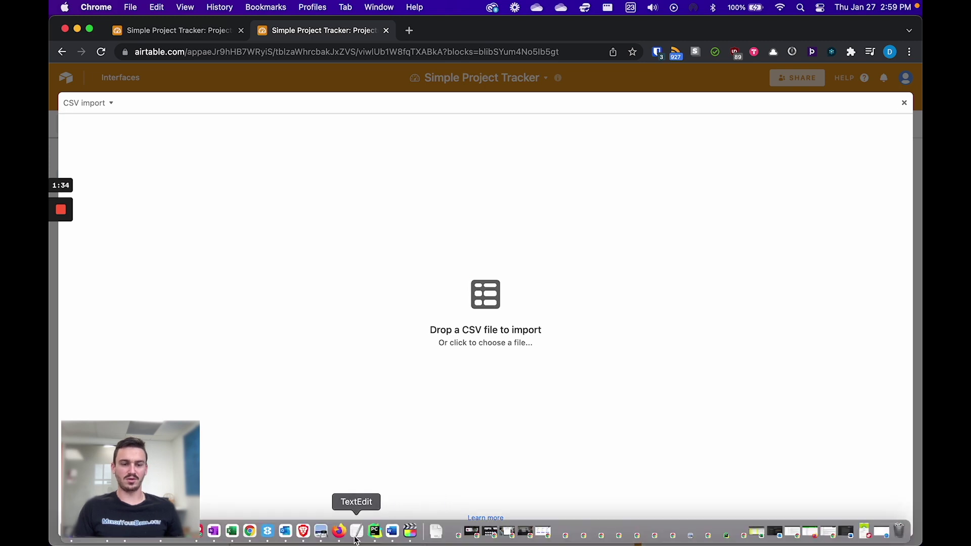
Step: In Excel, maximize the project workbook and review the first project's row of data
click(233, 532)
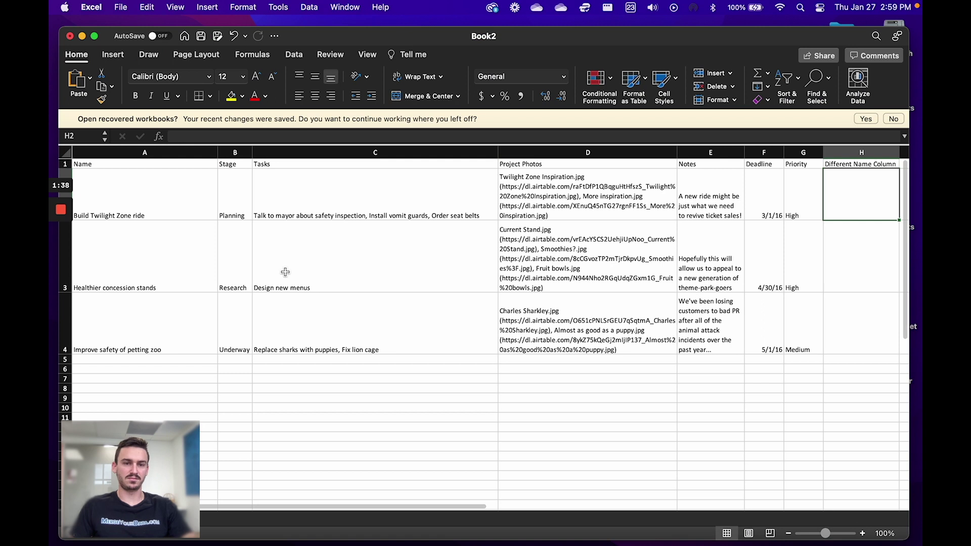
click(298, 35)
double_click(298, 36)
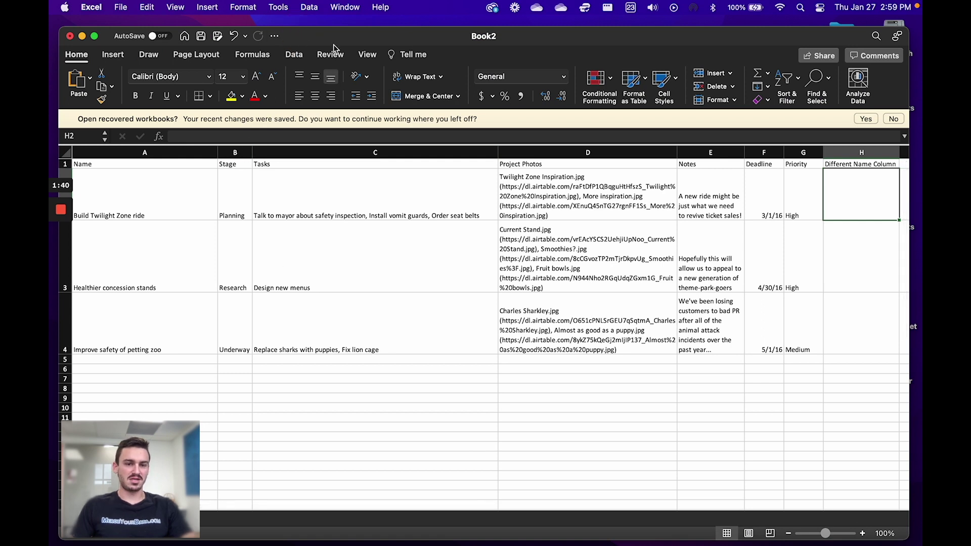
click(487, 189)
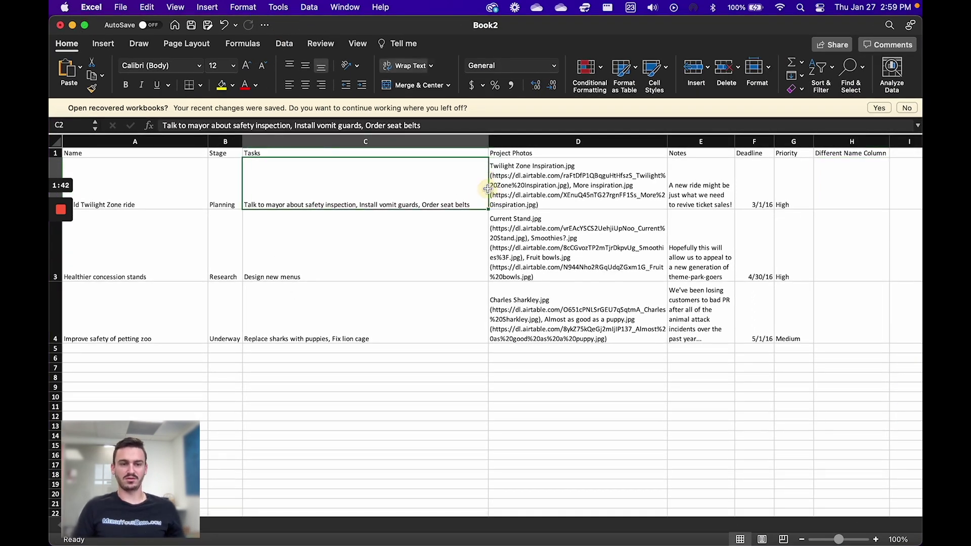
key(Left)
key(Left)
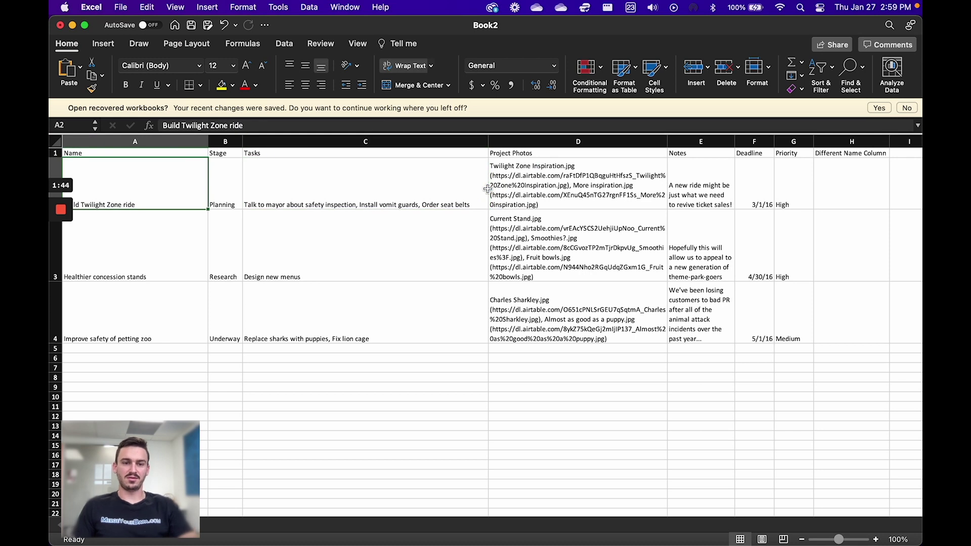
click(257, 188)
click(660, 189)
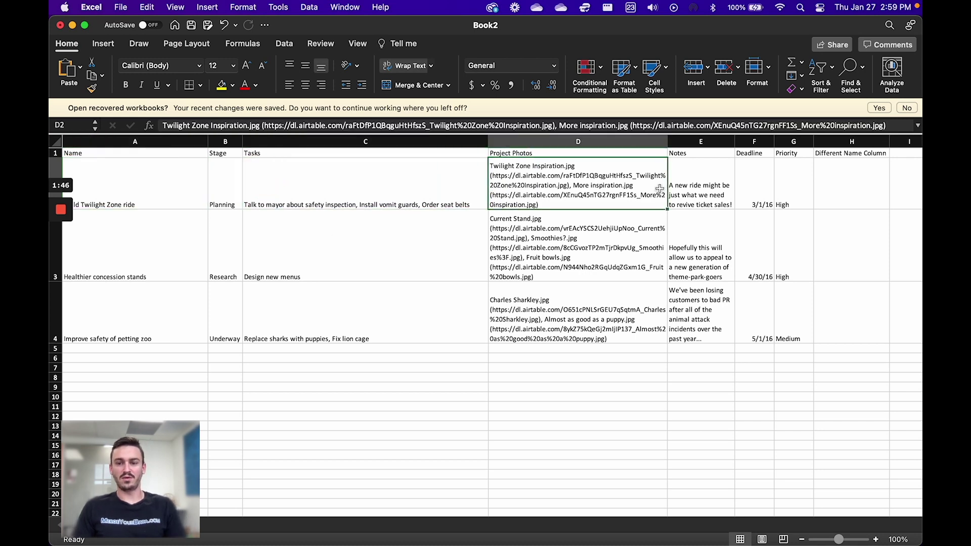
key(Right)
key(Right)
key(Right)
key(Right)
key(Right)
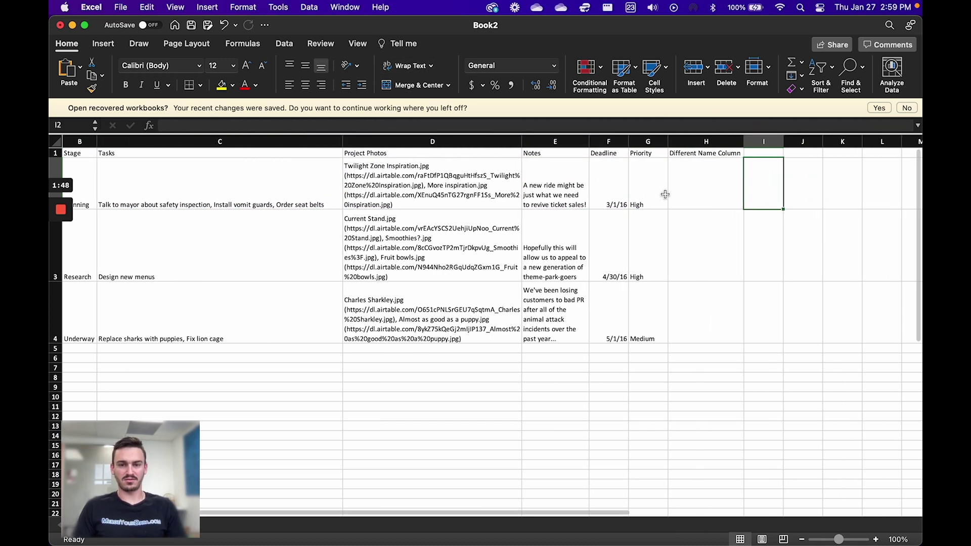
key(Left)
key(Left)
key(Left)
key(Left)
key(Left)
key(Left)
key(Left)
key(Left)
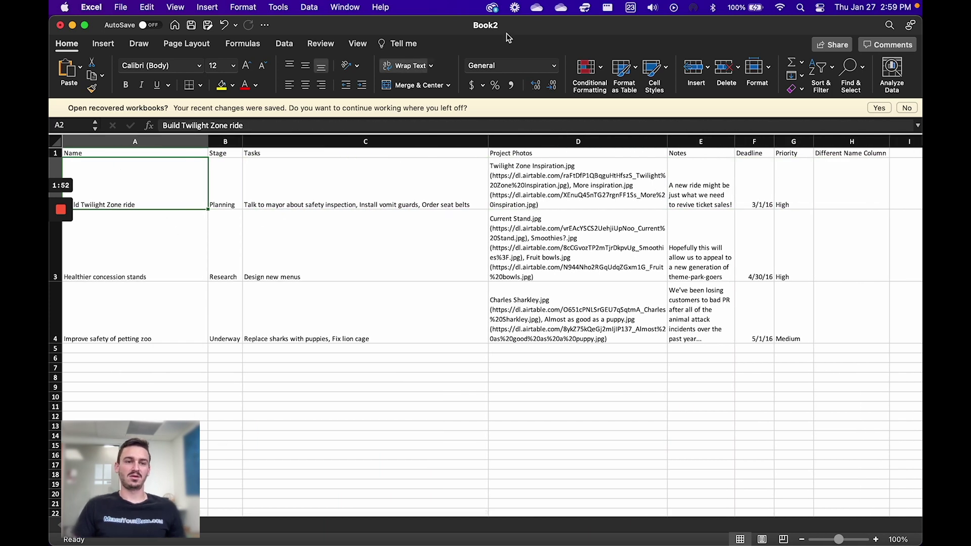
Step: Save the sheet as CSV UTF-8 named 'Sample Import' and return to Airtable
click(120, 7)
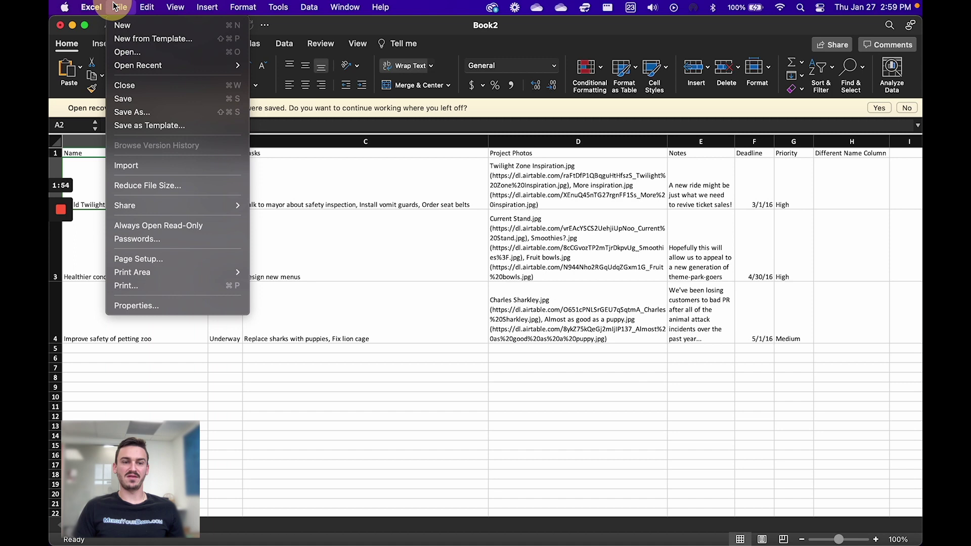
click(152, 110)
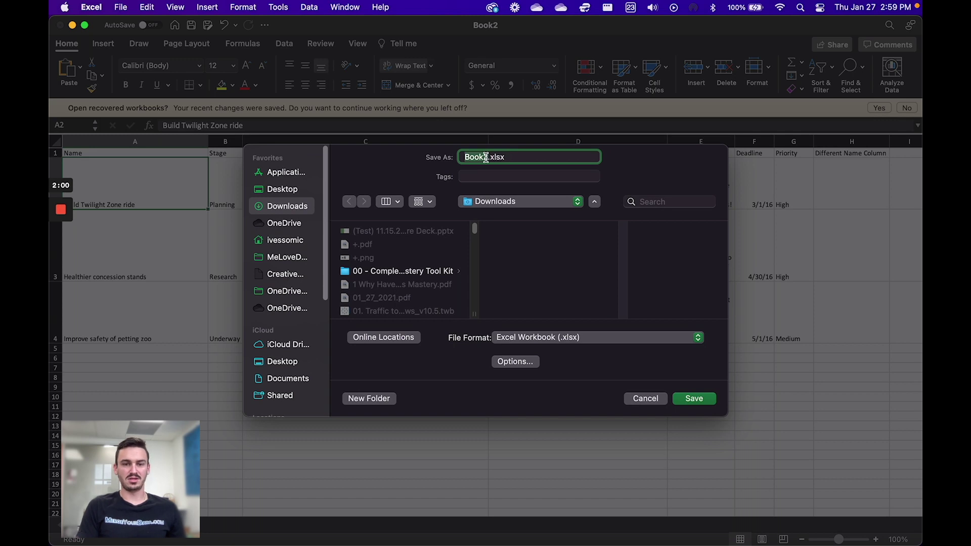
text(Sample )
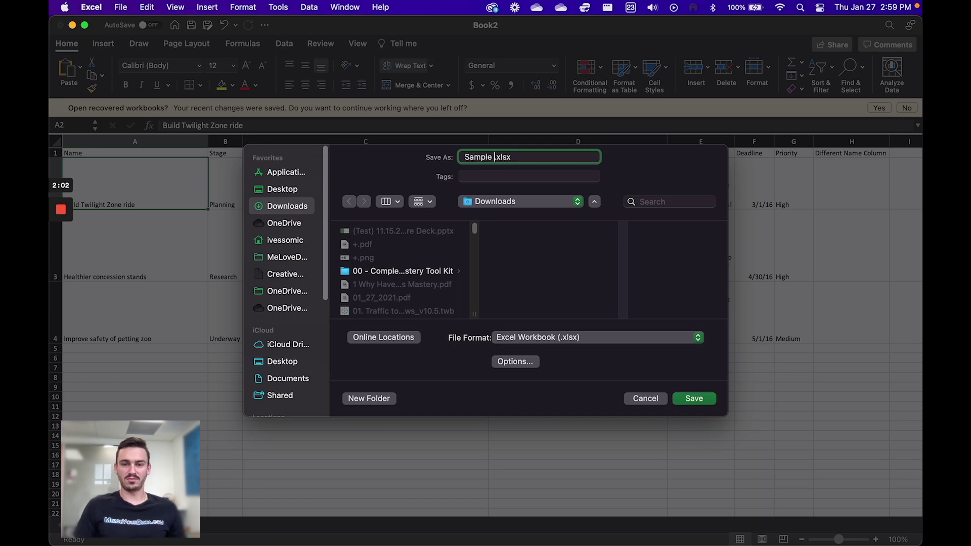
text(Imp)
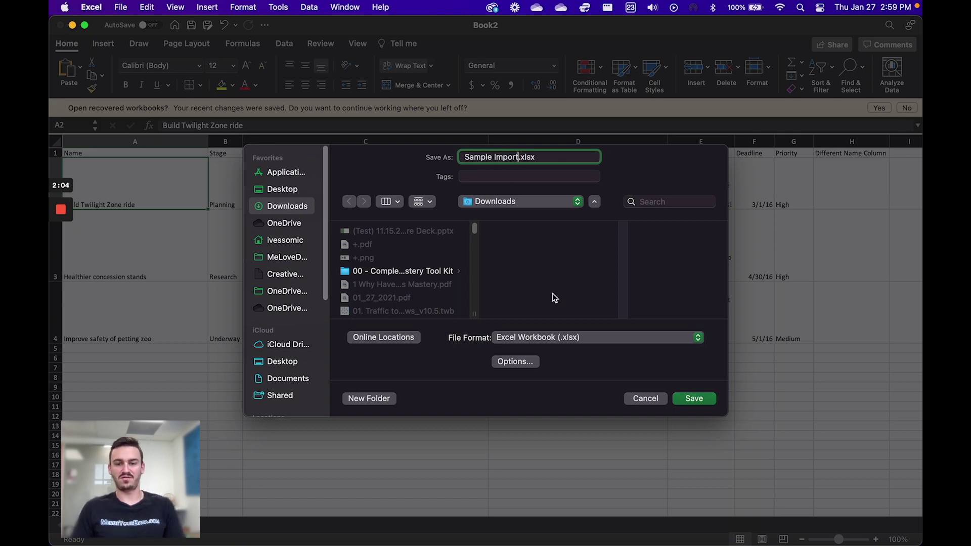
text(ort)
click(562, 338)
click(599, 387)
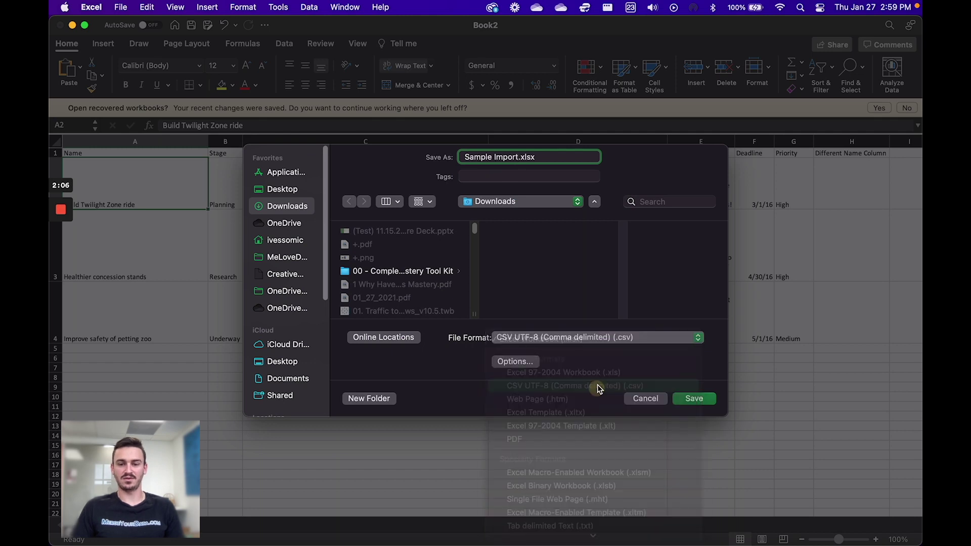
click(701, 405)
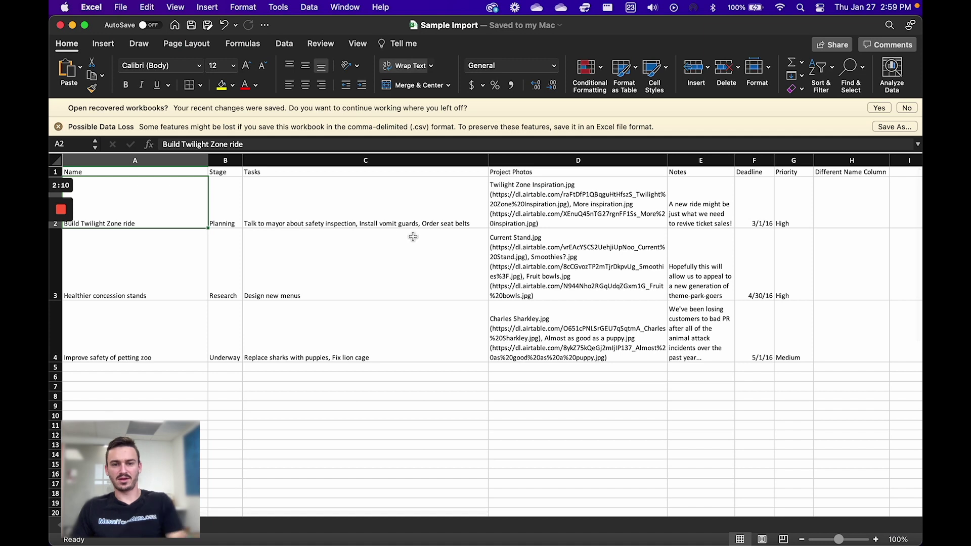
key(super+Tab)
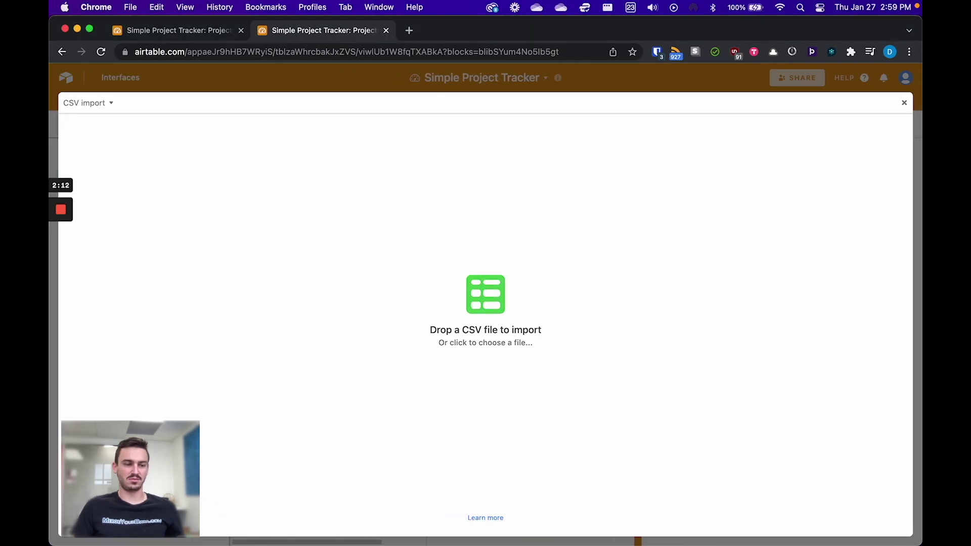
Step: Drag the Sample Import CSV from Finder onto the CSV import drop zone
mouse_move(486, 544)
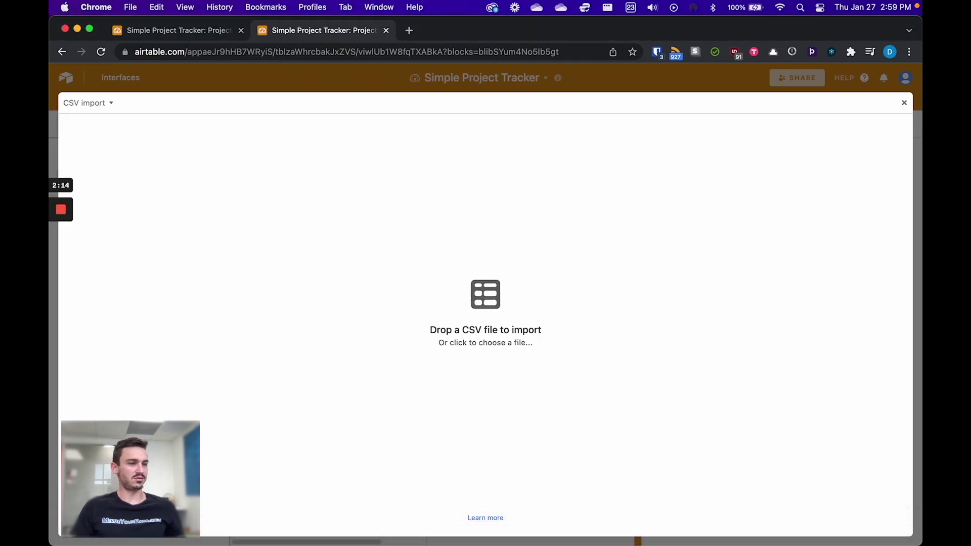
key(super+Tab)
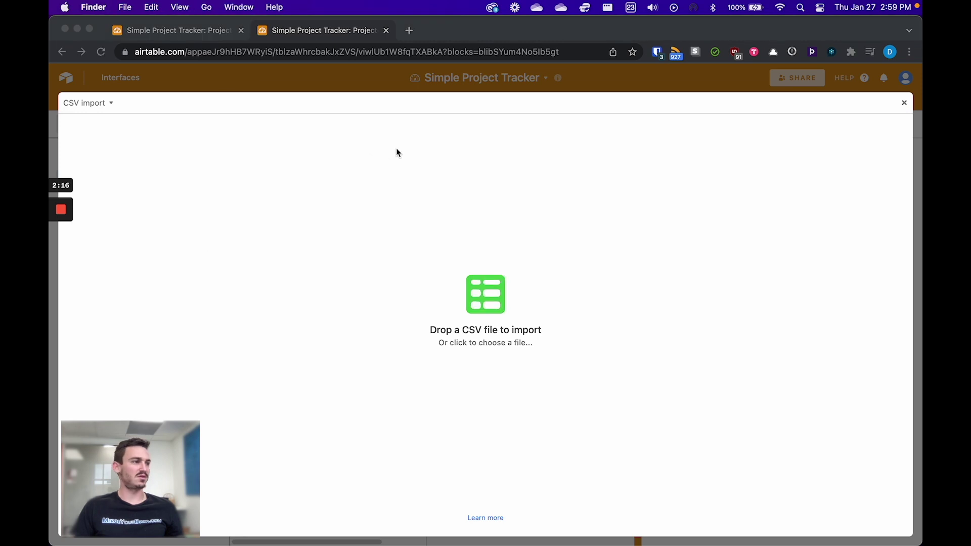
key(super+n)
click(620, 128)
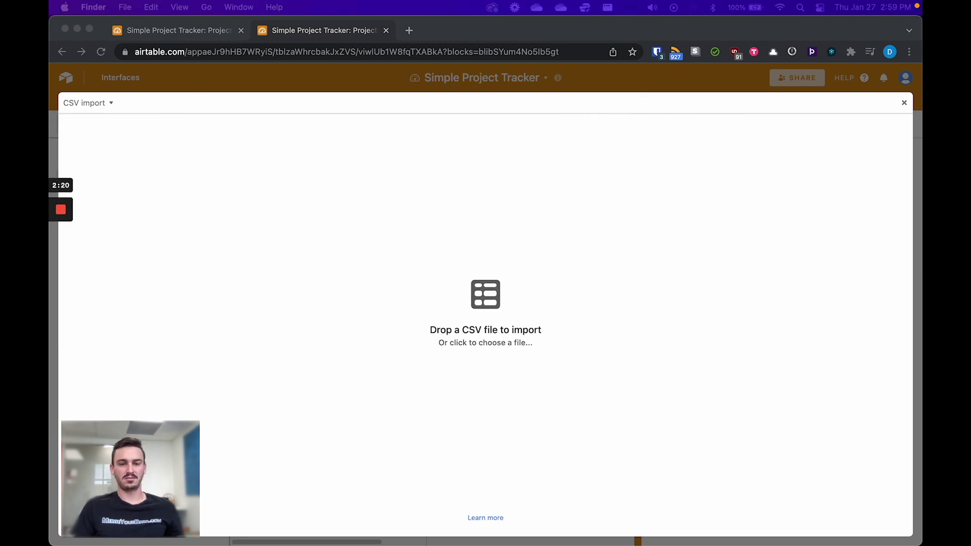
drag(276, 259, 495, 280)
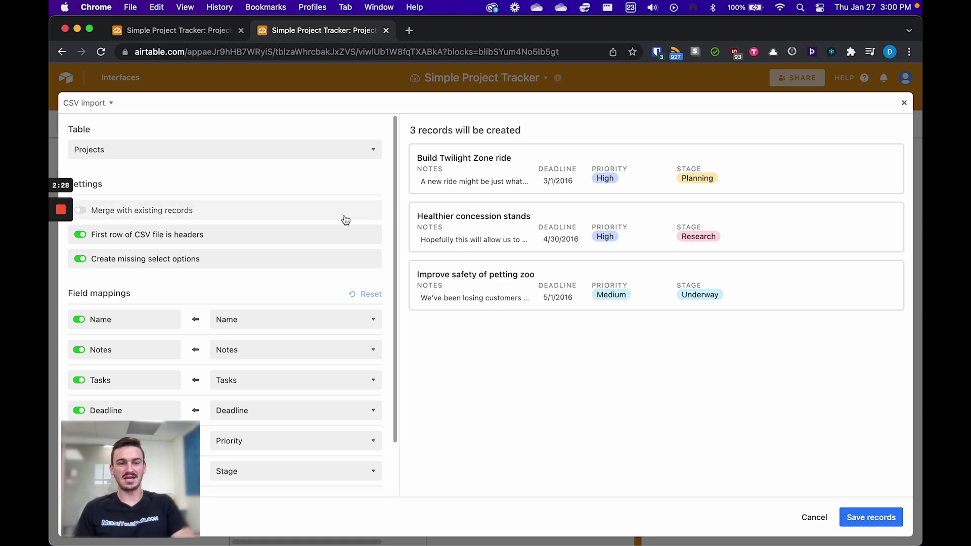
scroll(329, 299, down, 2)
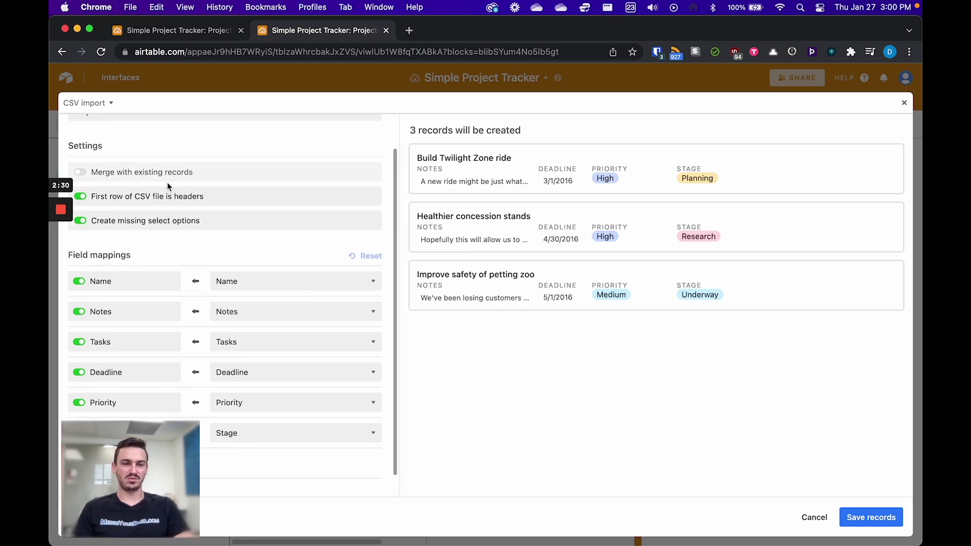
Step: Keep Projects as the destination table, enable Merge with existing records, and match on Name
scroll(168, 183, up, 2)
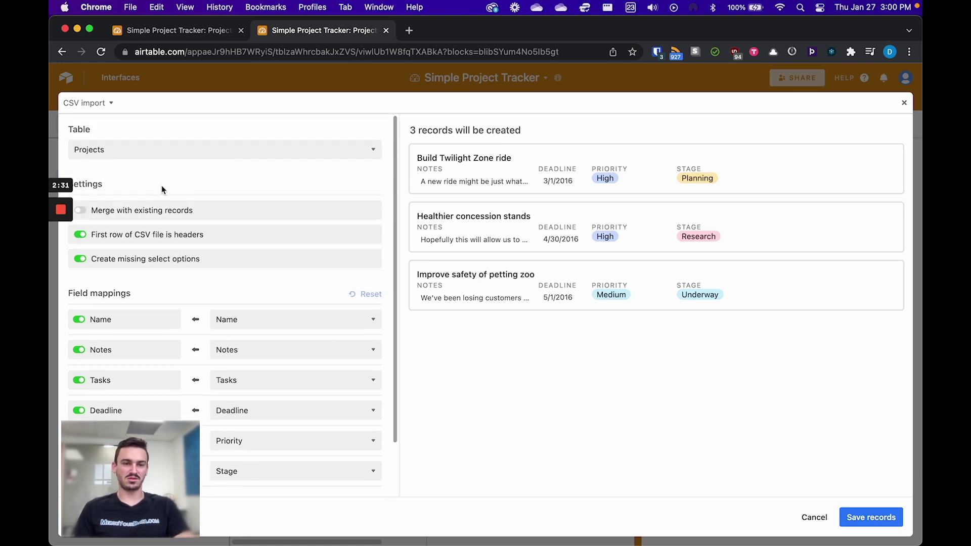
click(142, 152)
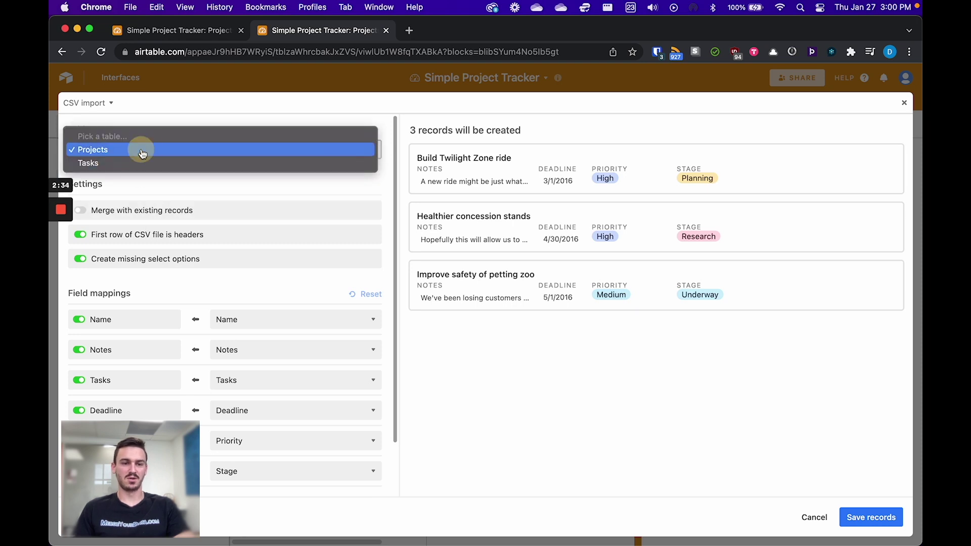
click(138, 150)
click(147, 212)
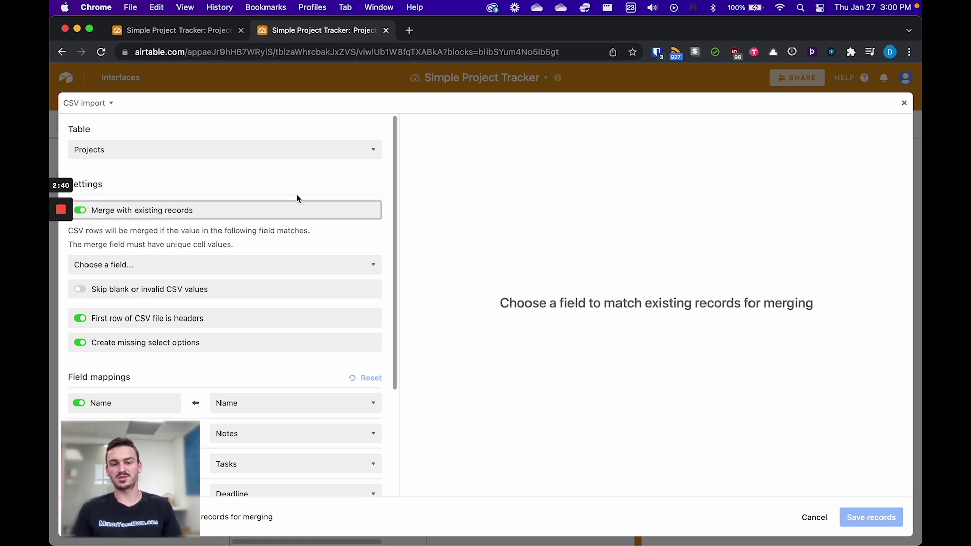
scroll(265, 219, down, 1)
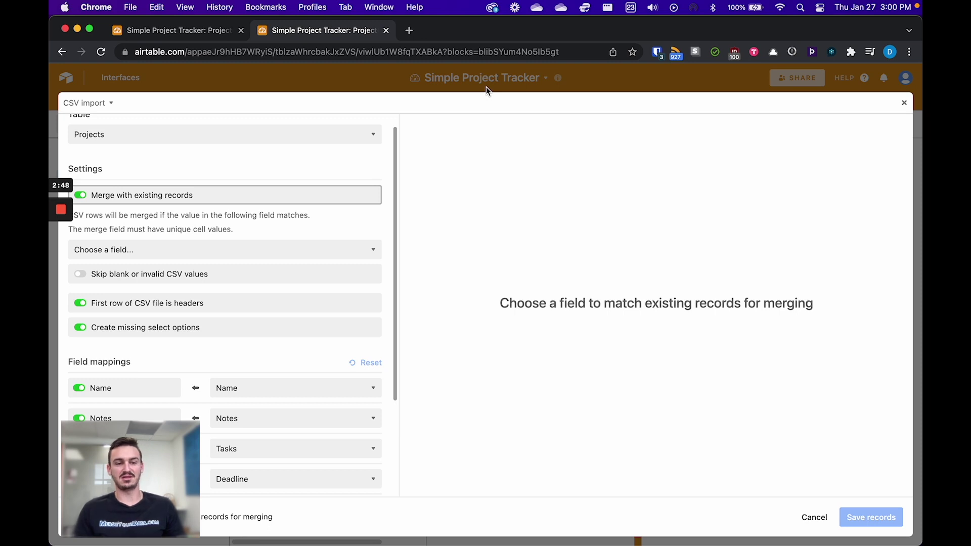
click(336, 249)
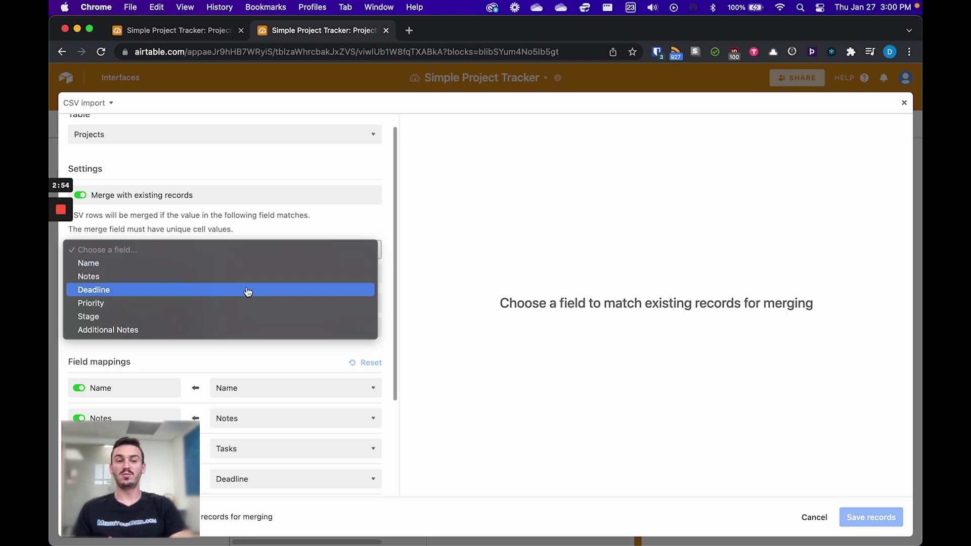
click(258, 271)
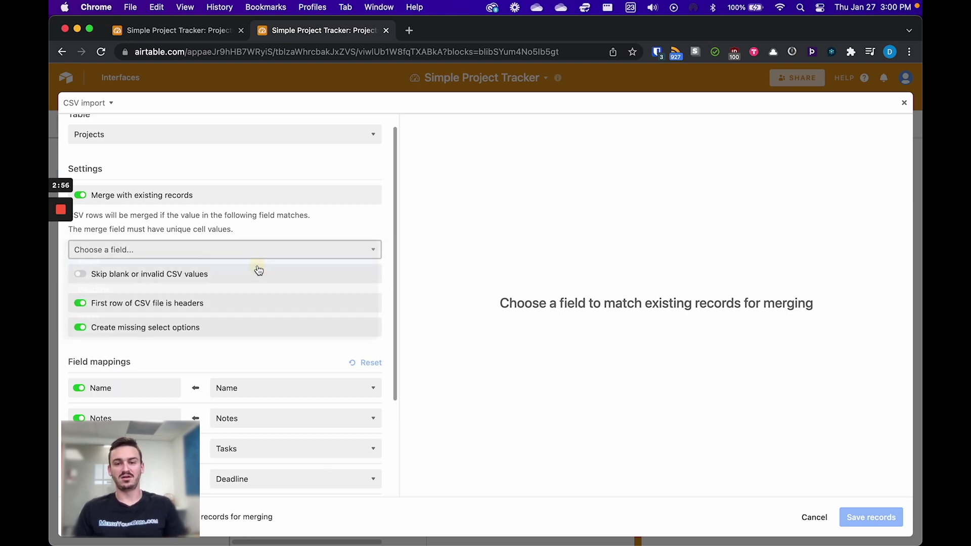
scroll(232, 227, down, 2)
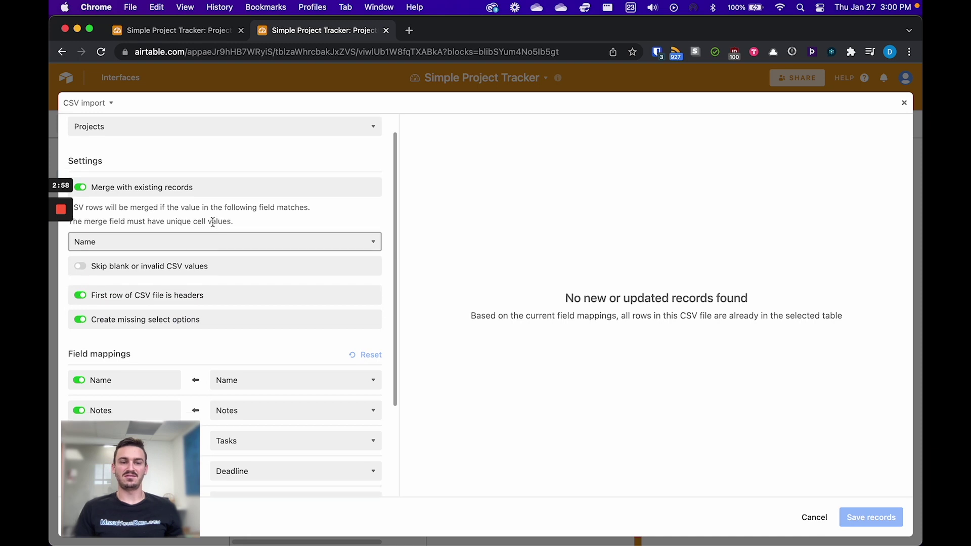
scroll(231, 226, down, 2)
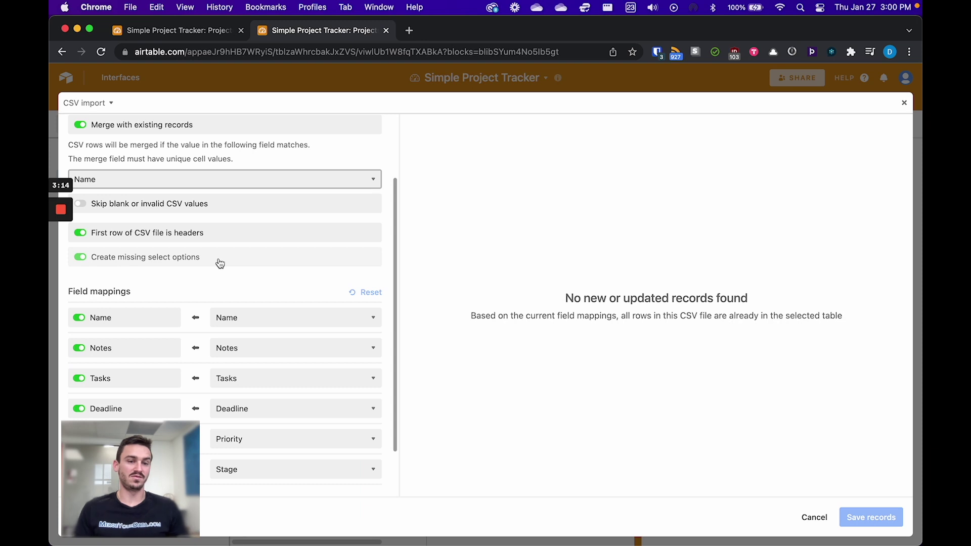
scroll(214, 274, down, 1)
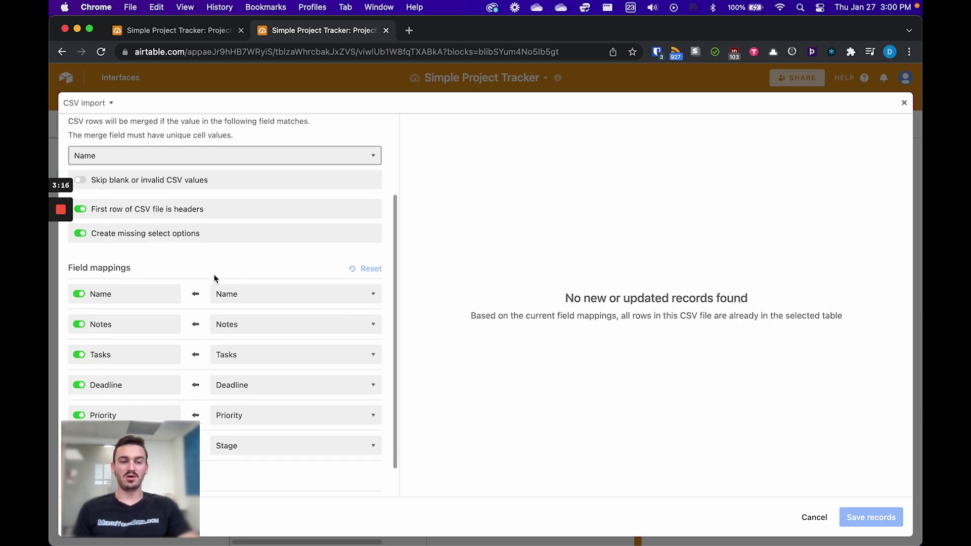
Step: Switch off the Tasks, Deadline, Priority and Stage mappings, leaving Name and Notes on
scroll(221, 247, down, 1)
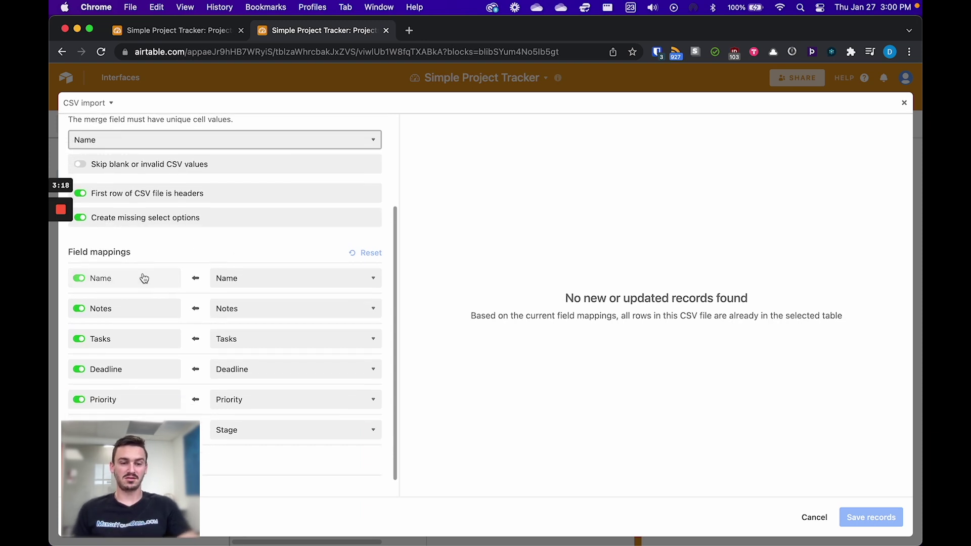
scroll(152, 381, down, 1)
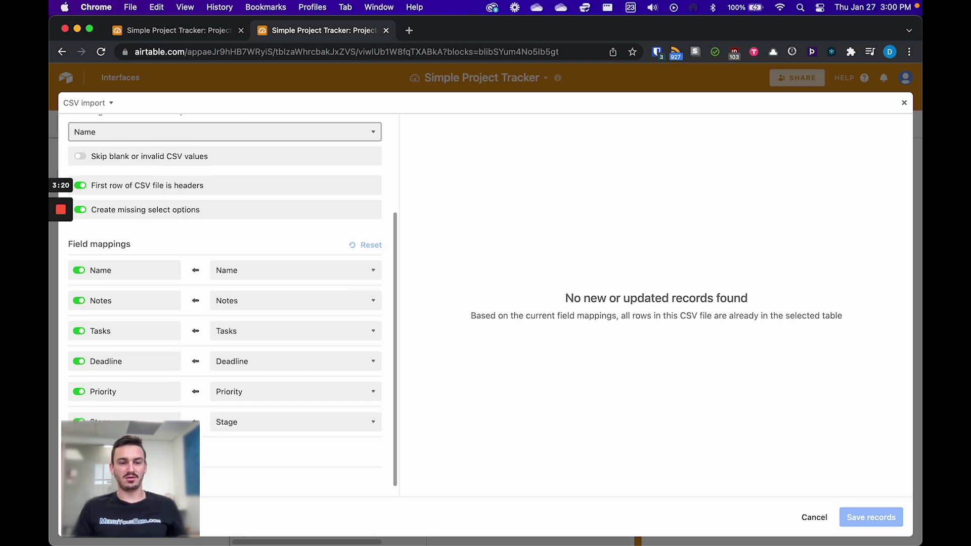
click(98, 288)
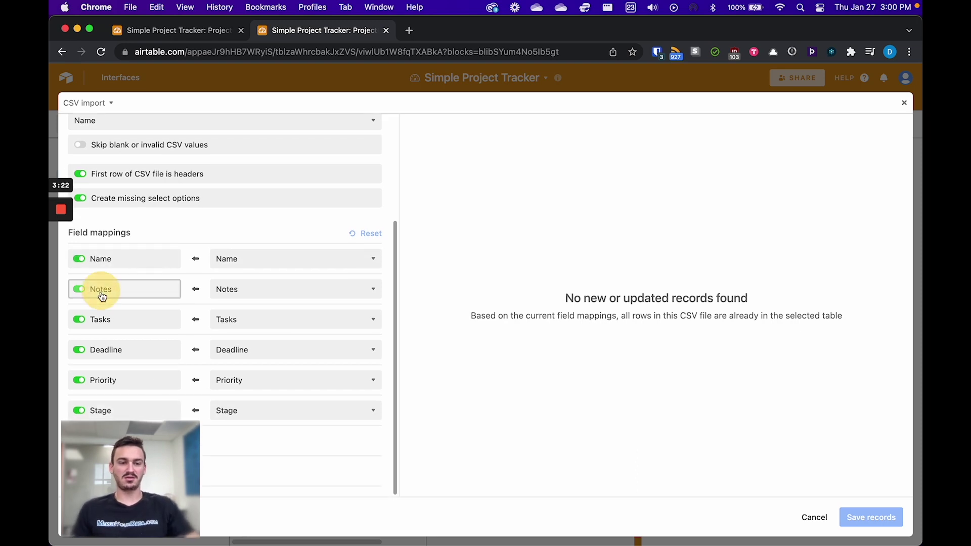
click(112, 320)
click(101, 289)
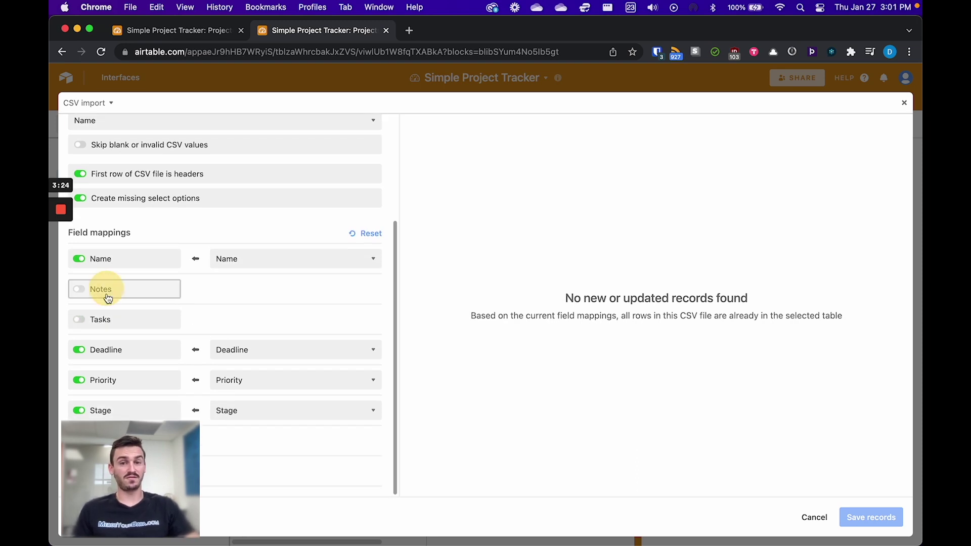
click(112, 320)
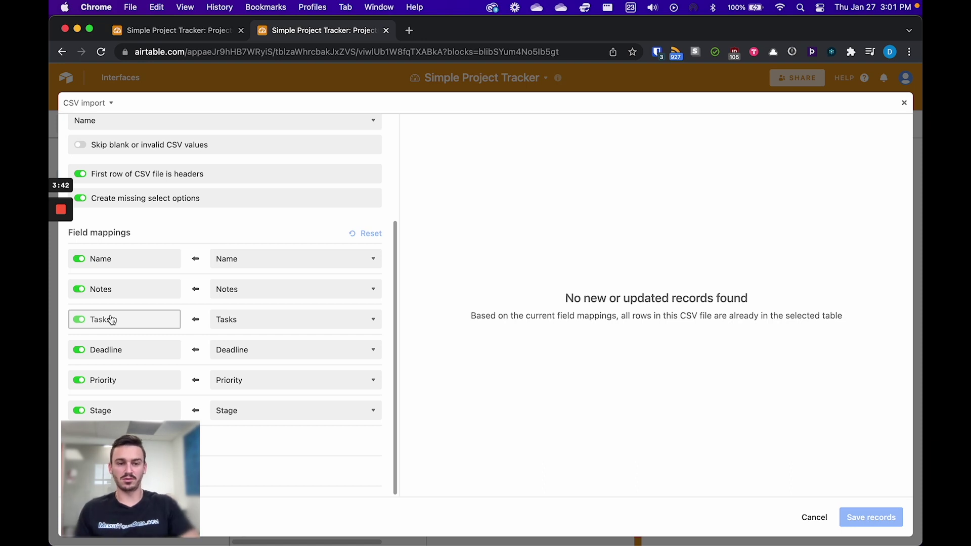
click(109, 320)
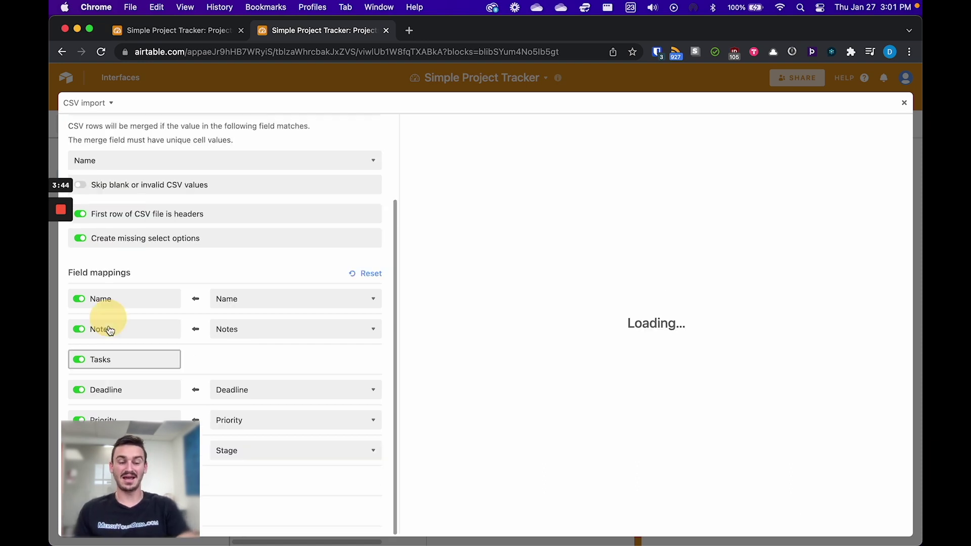
click(106, 349)
click(126, 383)
click(123, 409)
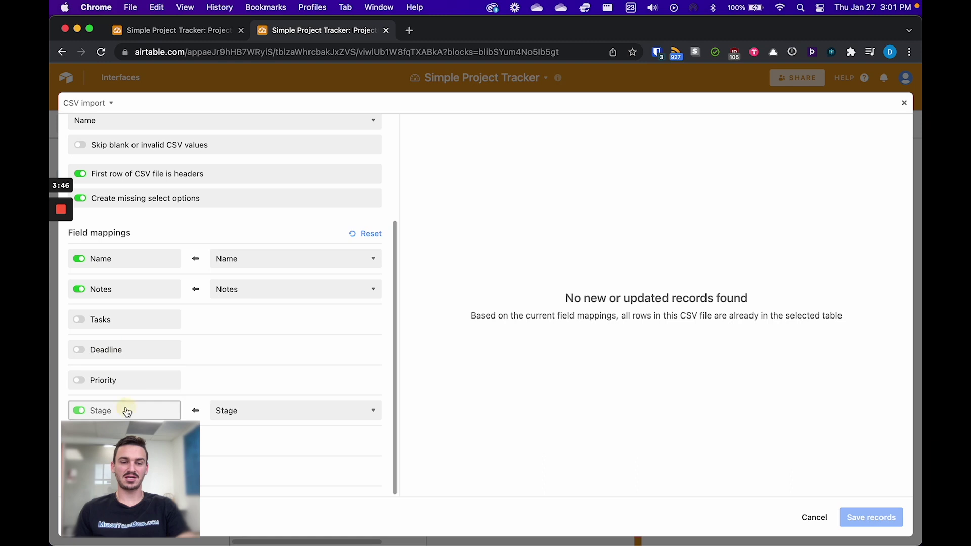
click(315, 299)
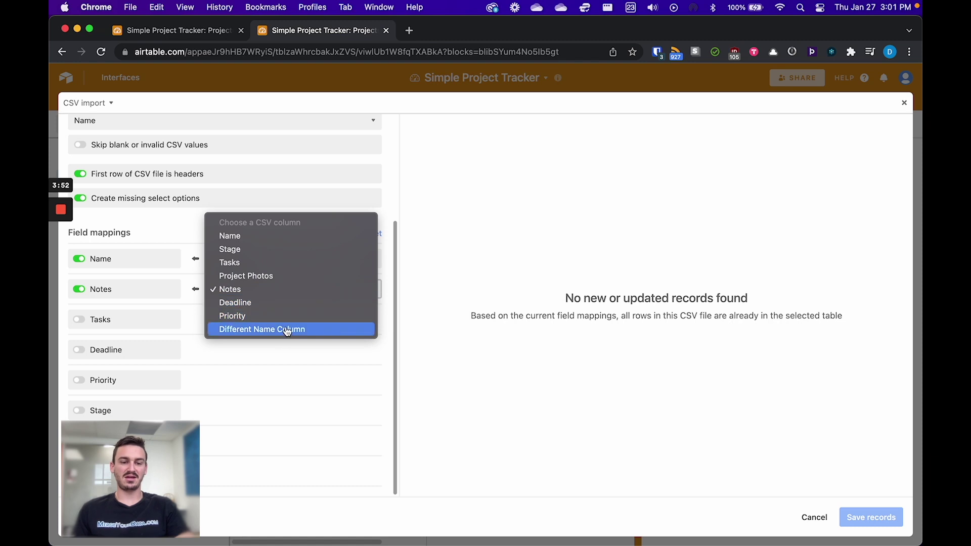
Step: Enable the Additional Notes mapping and source it from the CSV's Different Name Column
click(270, 373)
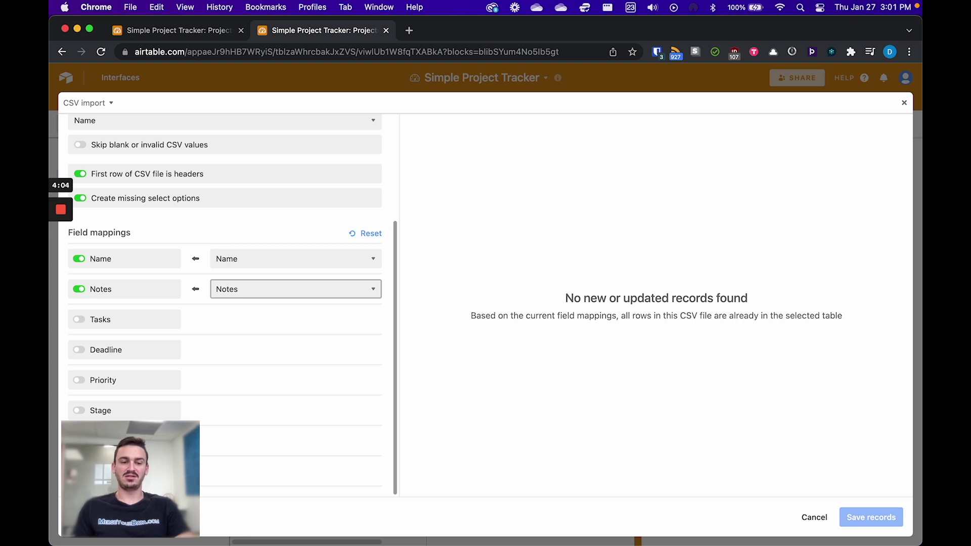
click(79, 440)
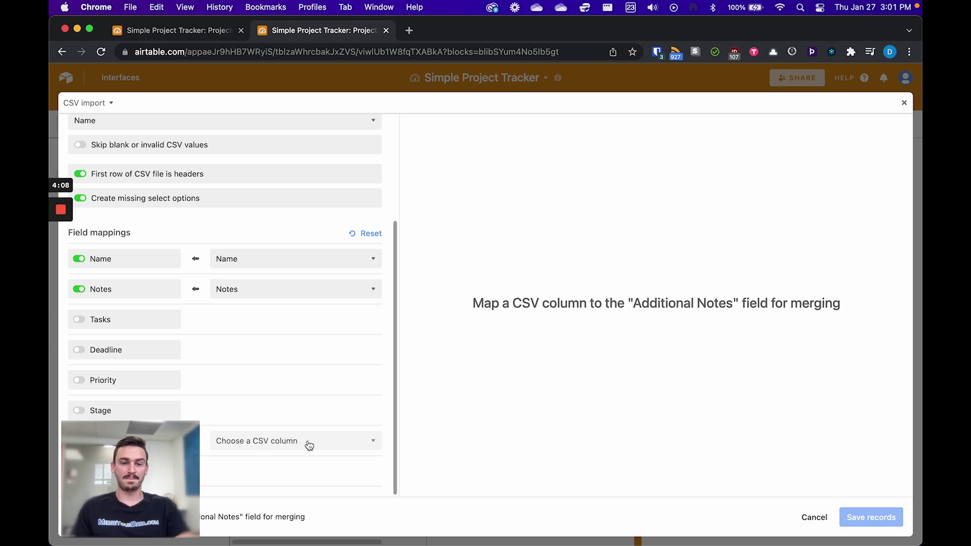
click(285, 450)
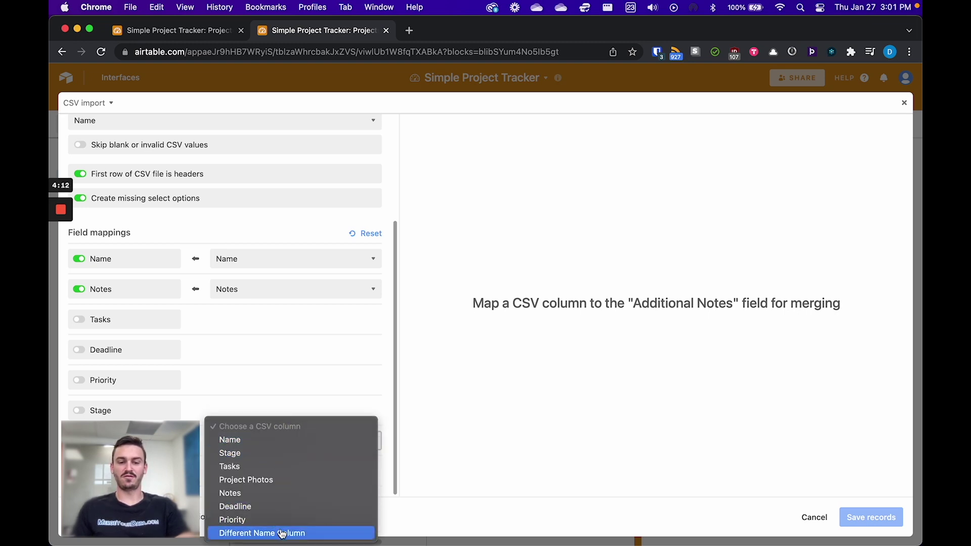
click(298, 534)
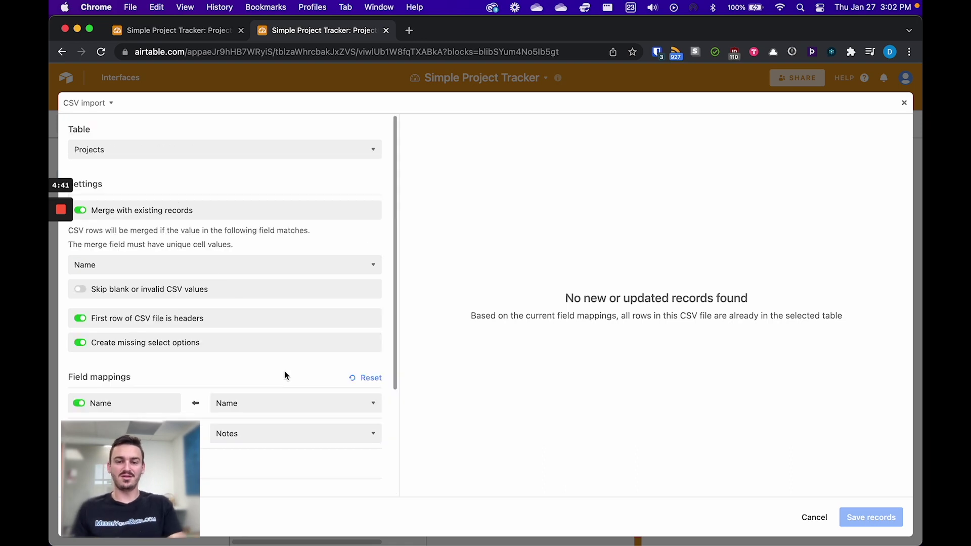
scroll(332, 308, down, 1)
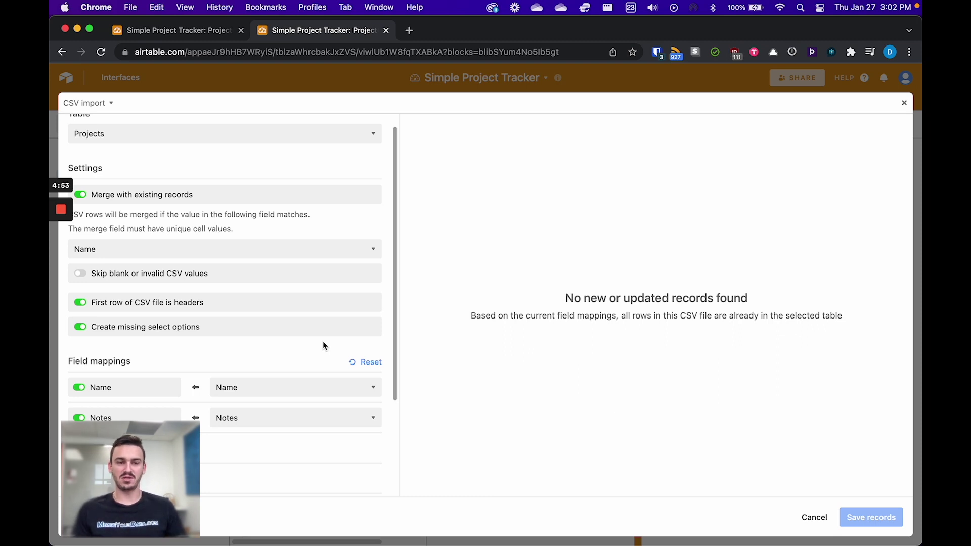
scroll(324, 344, down, 2)
scroll(356, 354, down, 4)
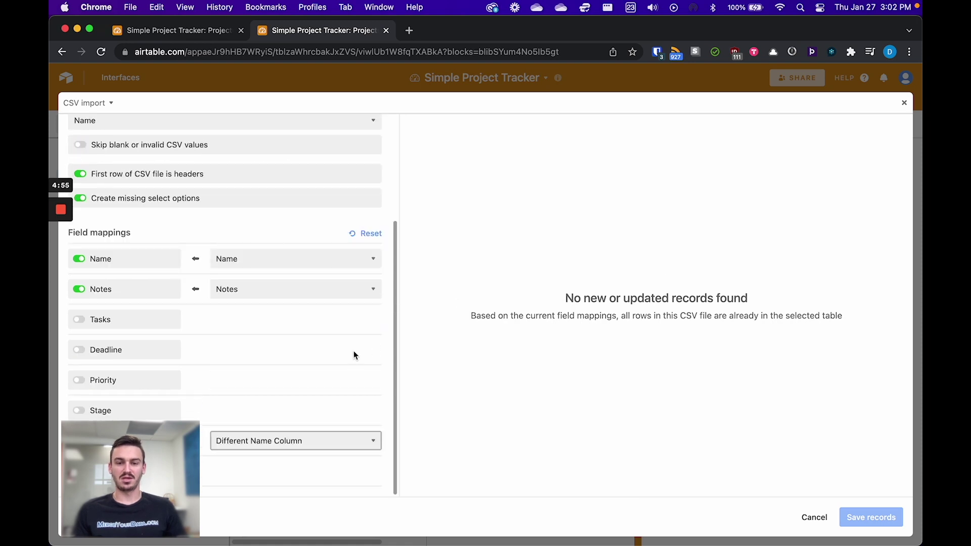
scroll(313, 354, up, 6)
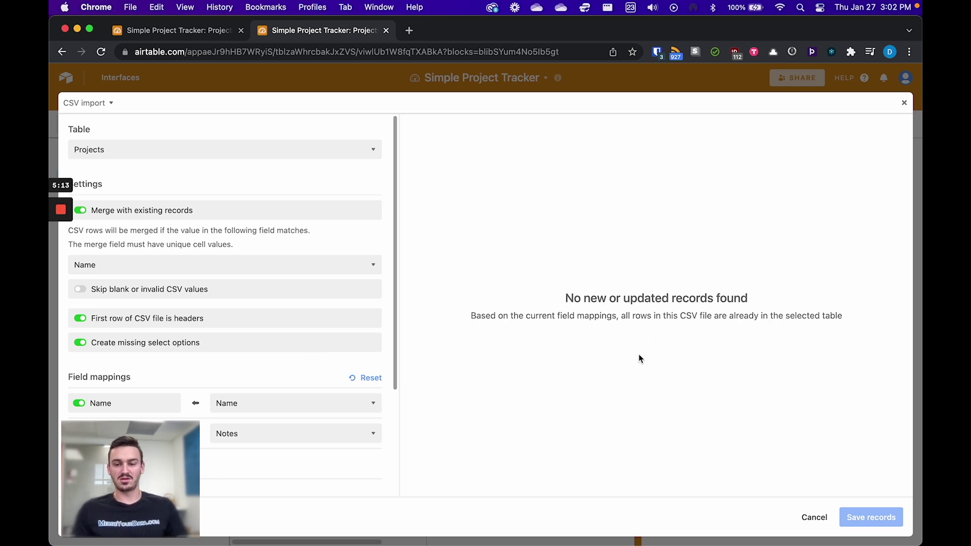
click(813, 518)
Step: In Excel, change row 2's priority to Low and enter 'Added an additional note' in H2
key(ctrl+Right)
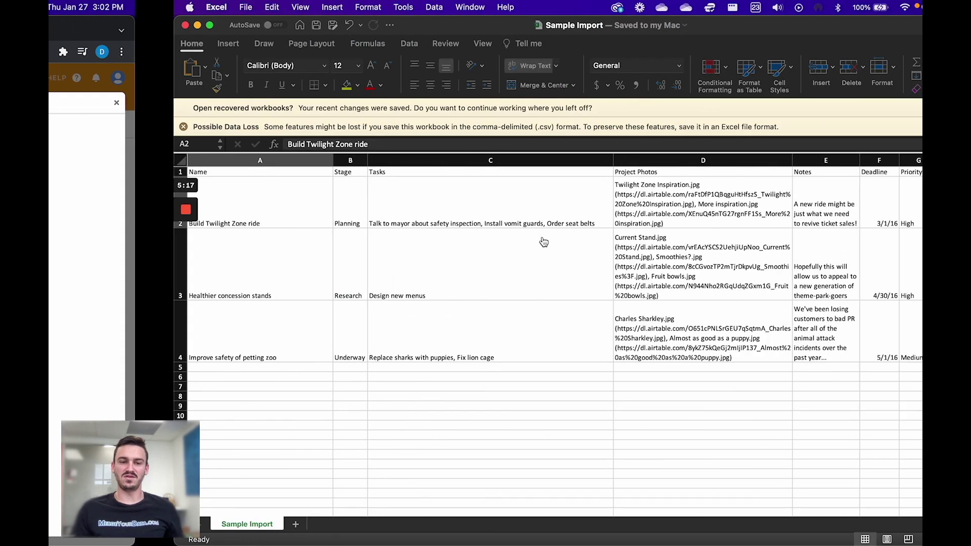
click(278, 278)
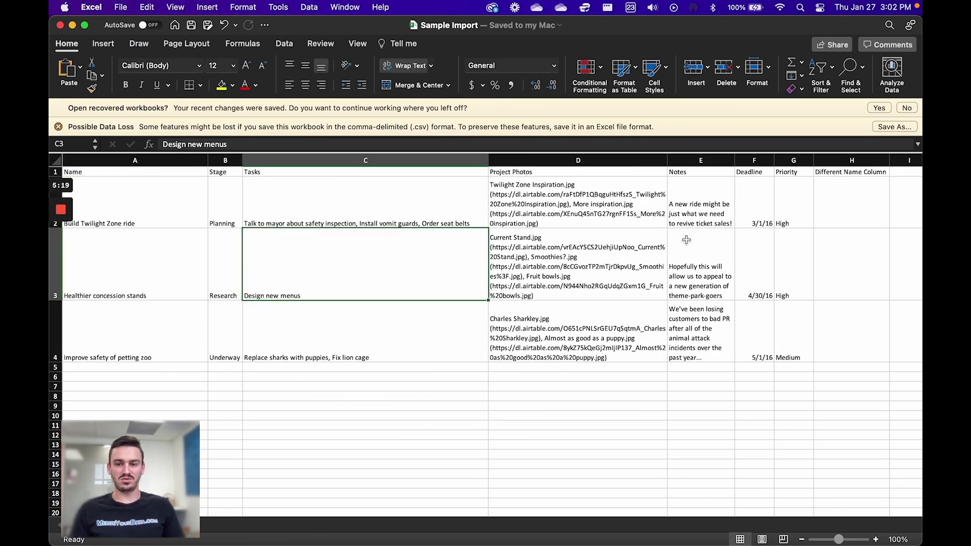
click(792, 205)
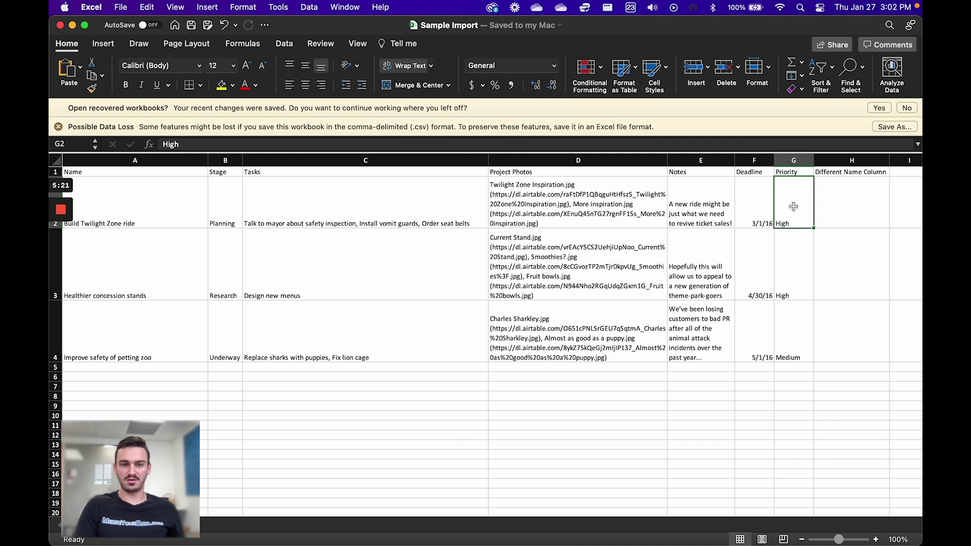
text(Low)
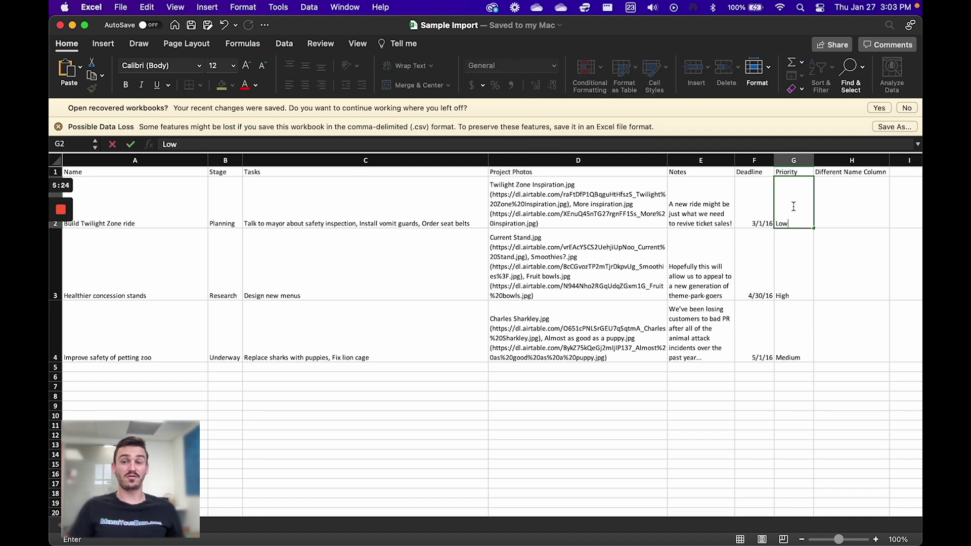
key(Tab)
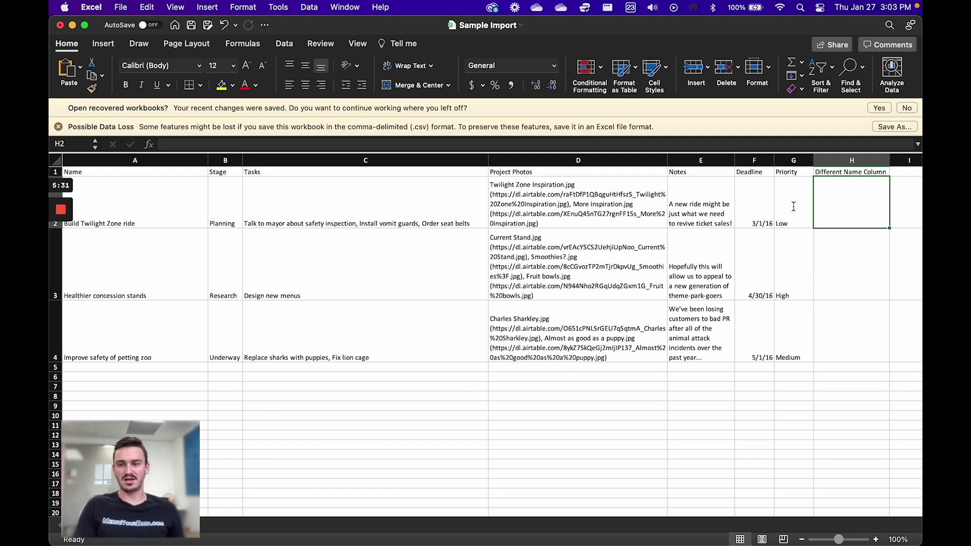
text(Added a)
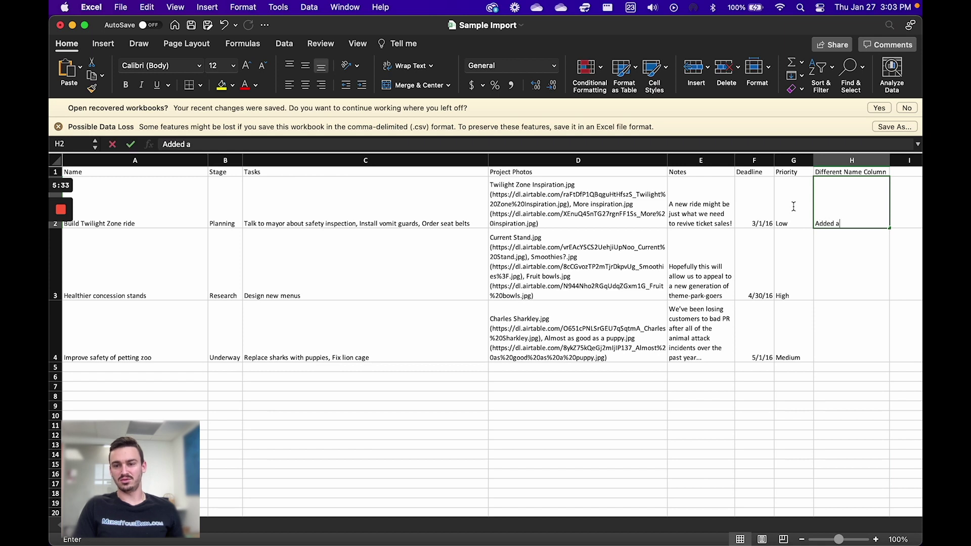
text(n additional note)
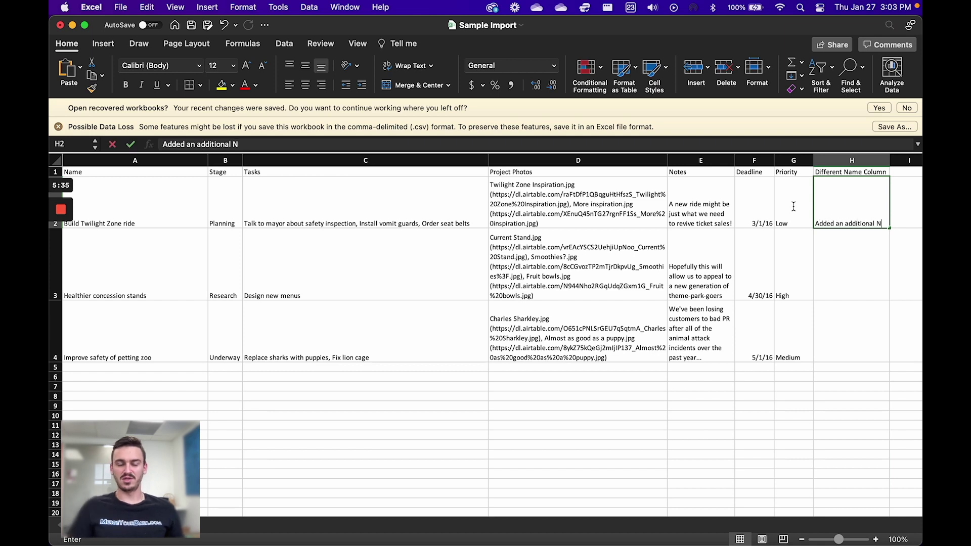
key(Return)
key(Left)
key(Left)
key(Left)
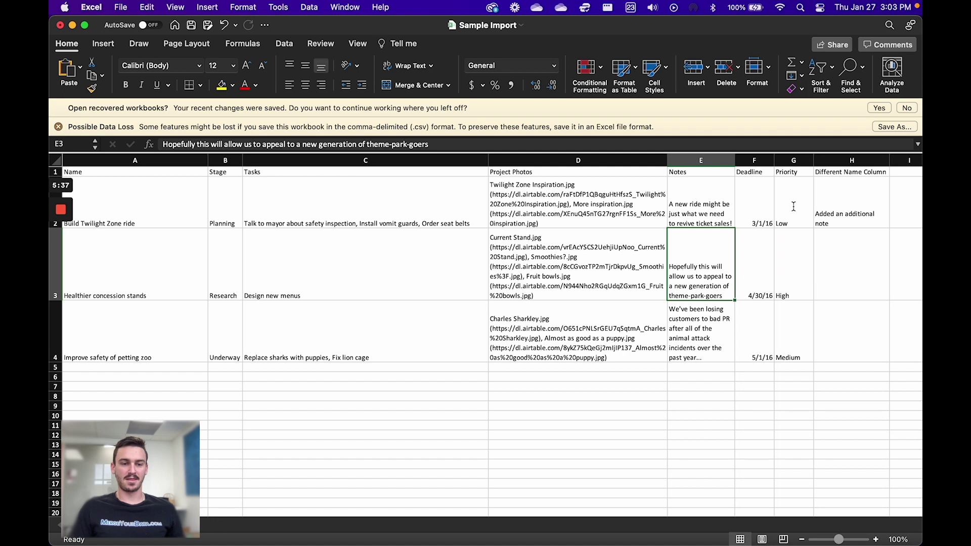
Step: Enter Test Name, Completed and Task sample in A5–C5, then save with Cmd+S
click(151, 368)
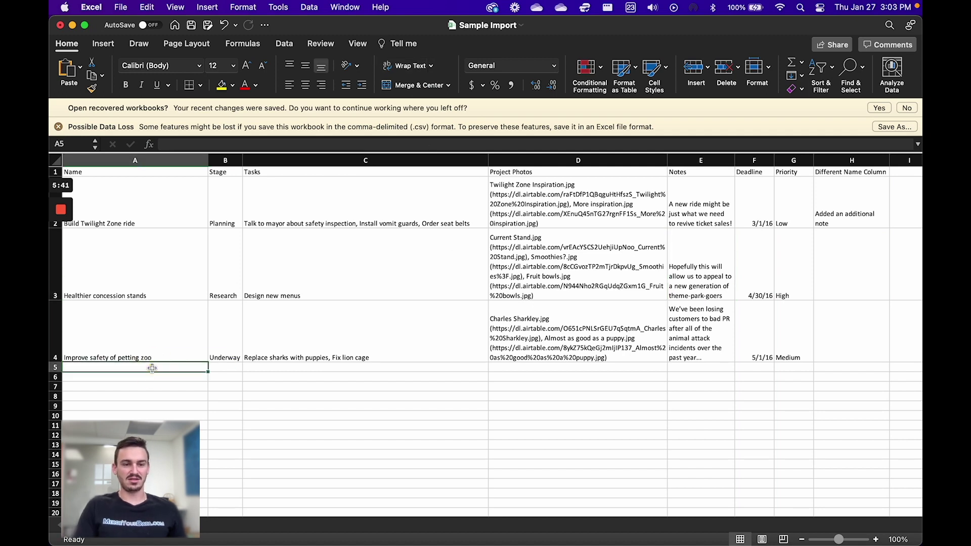
text(Test Name)
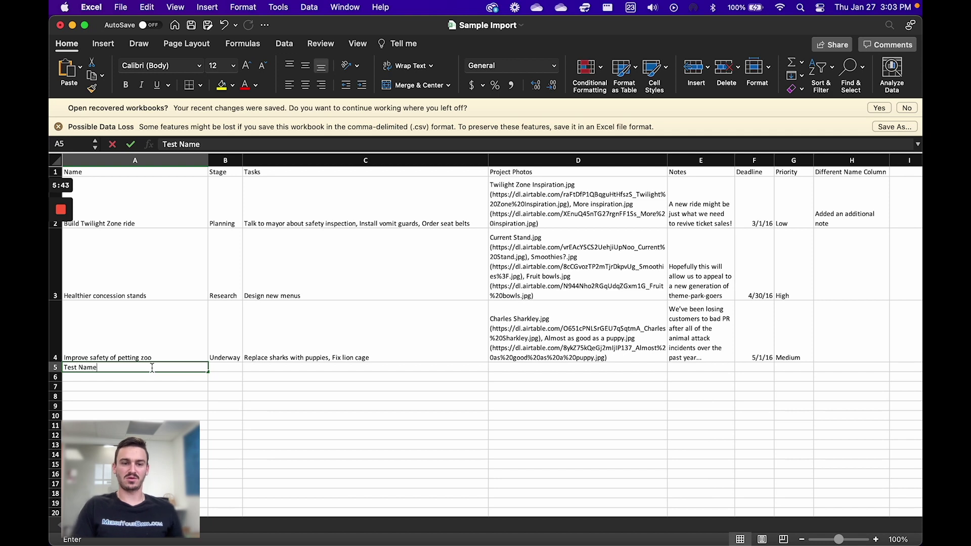
key(Tab)
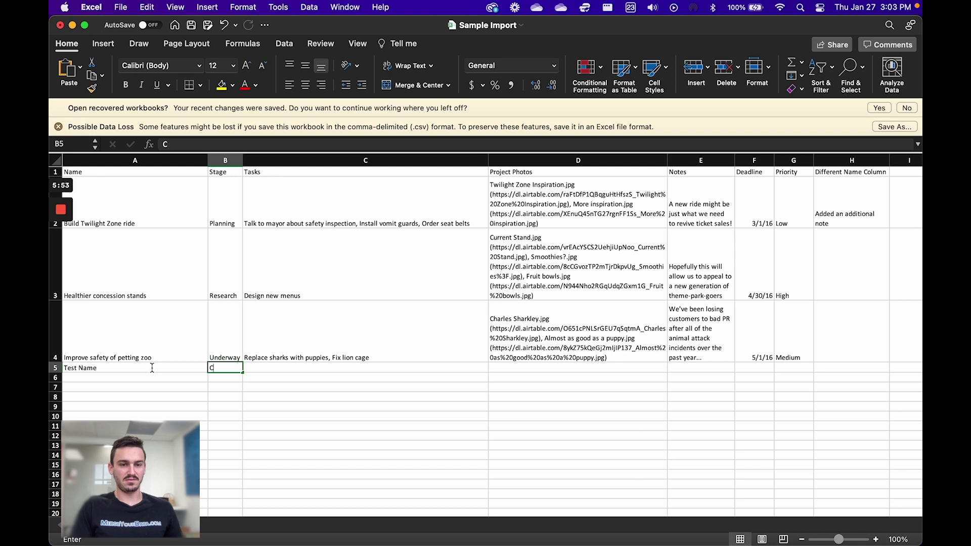
text(ompleted)
key(Tab)
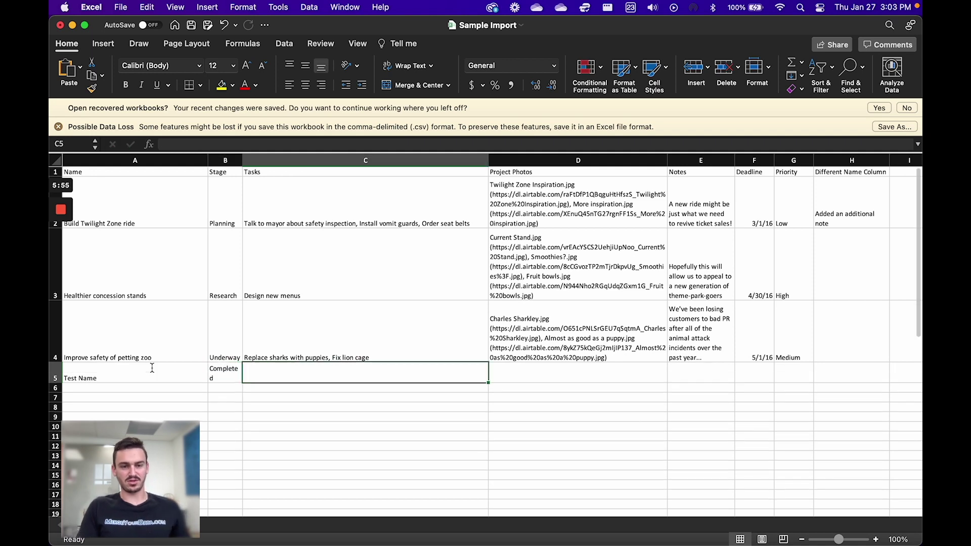
text(Ta)
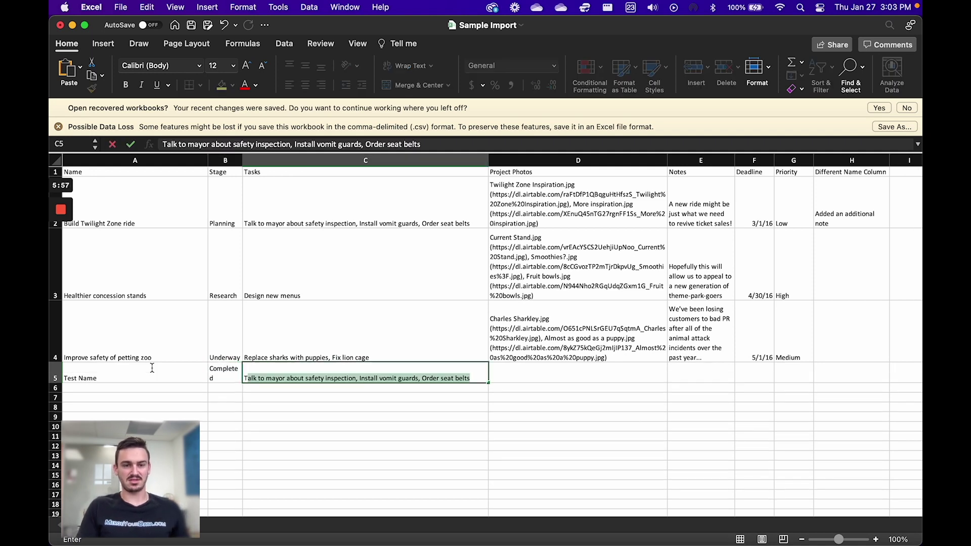
text(sk s)
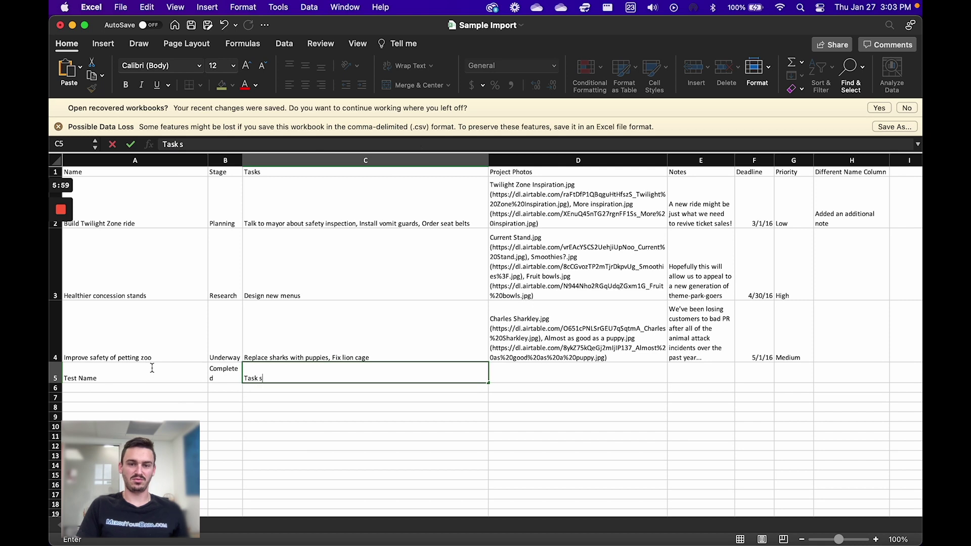
text(ample)
key(Tab)
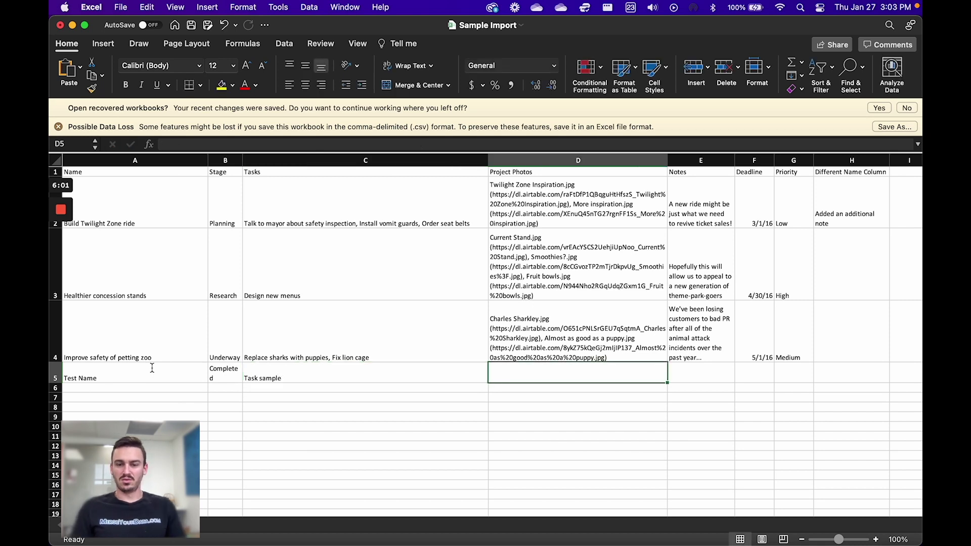
key(Right)
key(Right)
key(Right)
key(Right)
key(Right)
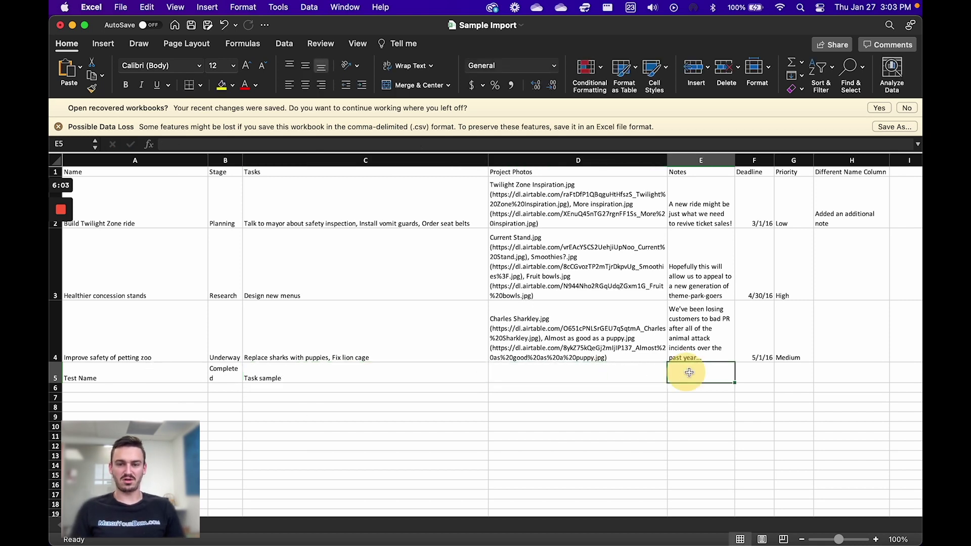
key(Left)
key(Left)
key(Left)
key(Left)
key(Left)
key(Left)
key(Left)
key(Left)
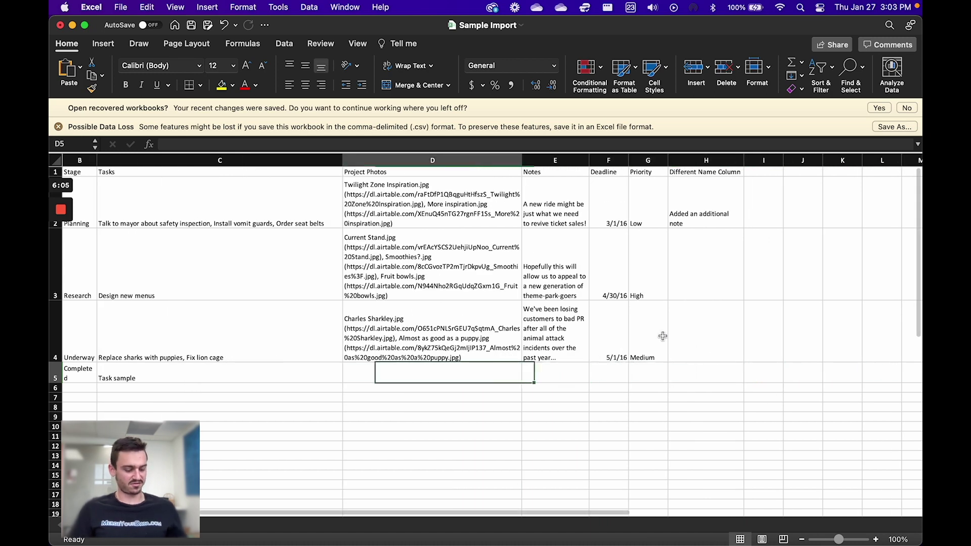
key(super+s)
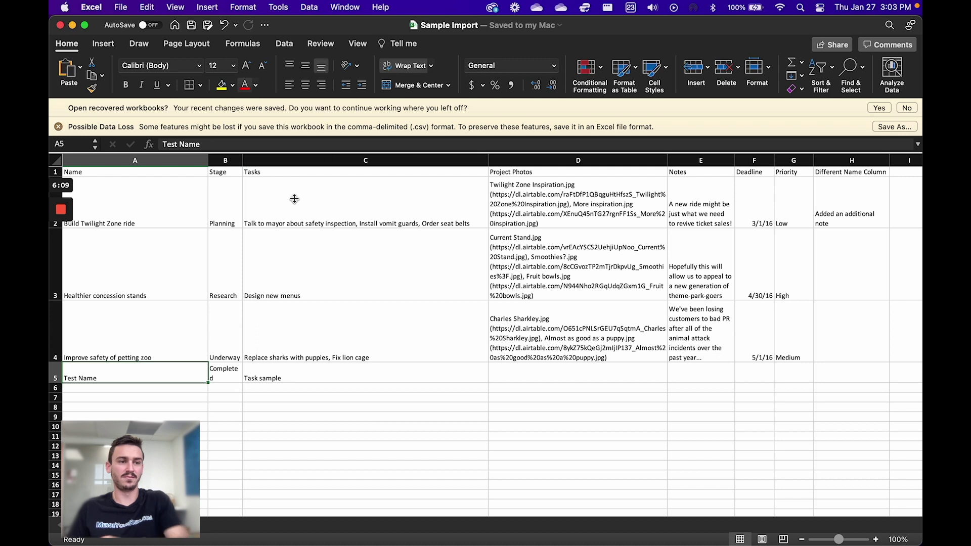
Step: Drop the updated Sample Import CSV into the CSV import app and view the merge field choices
key(super+Tab)
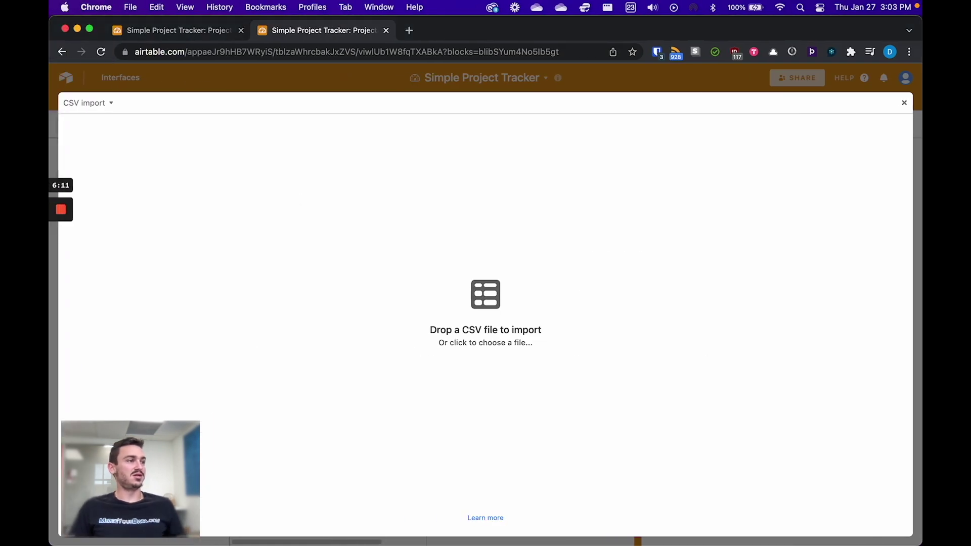
key(super+Tab)
drag(202, 334, 364, 330)
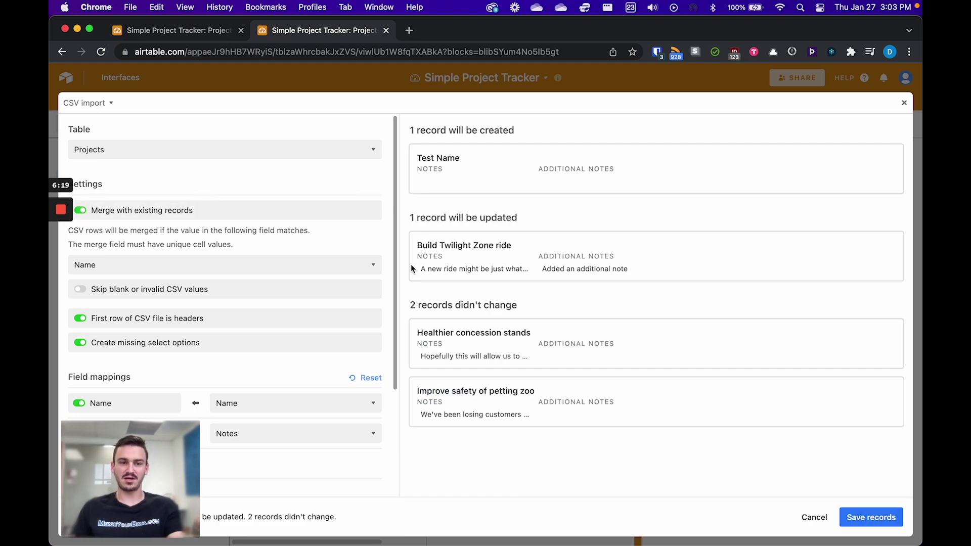
scroll(251, 303, down, 1)
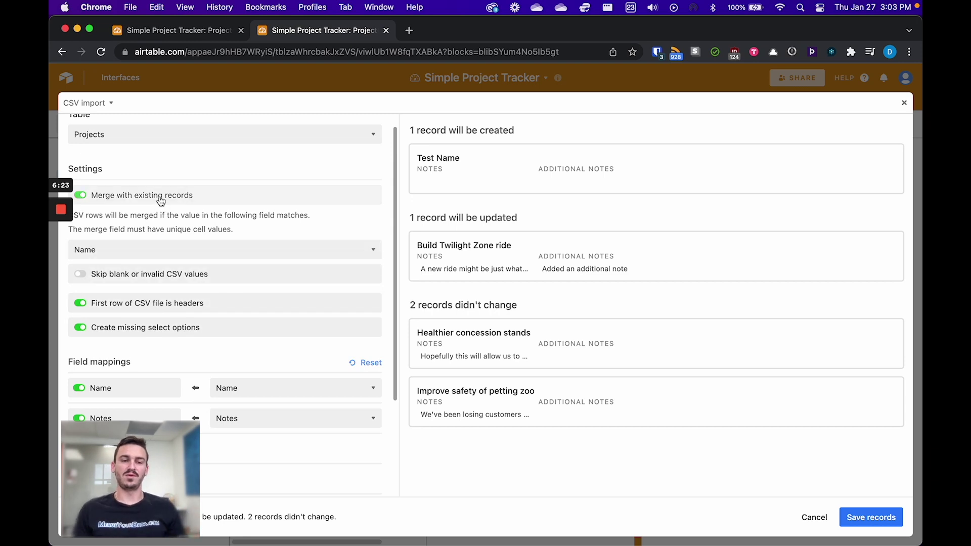
click(152, 249)
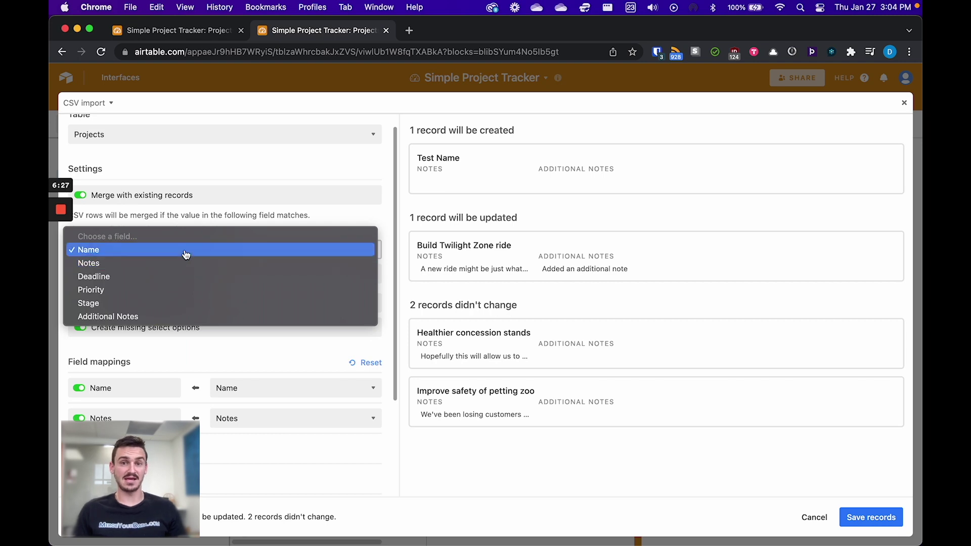
Step: Include the Tasks, Deadline, Priority and Stage fields in the import and review the preview
click(341, 217)
scroll(268, 364, down, 5)
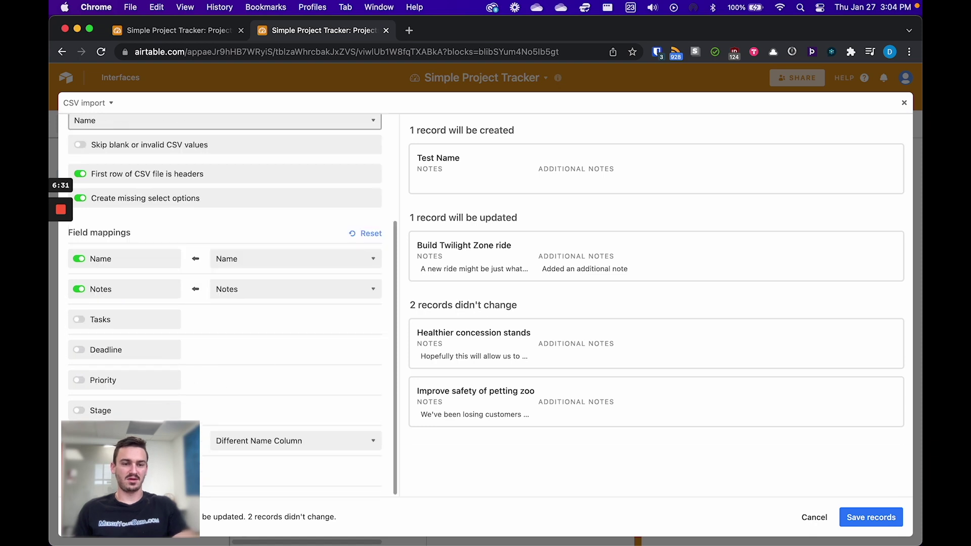
click(115, 320)
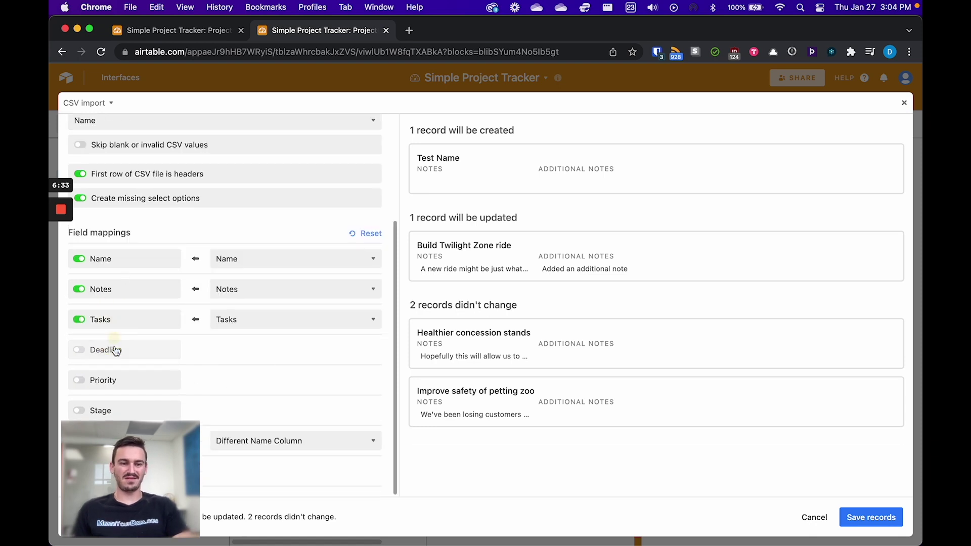
click(116, 350)
click(106, 380)
click(104, 410)
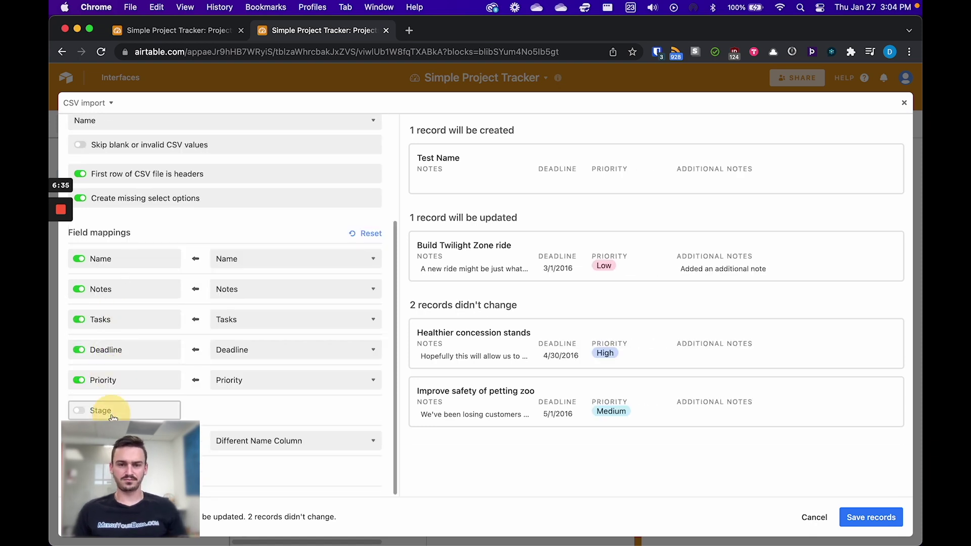
scroll(276, 368, up, 3)
scroll(276, 362, down, 3)
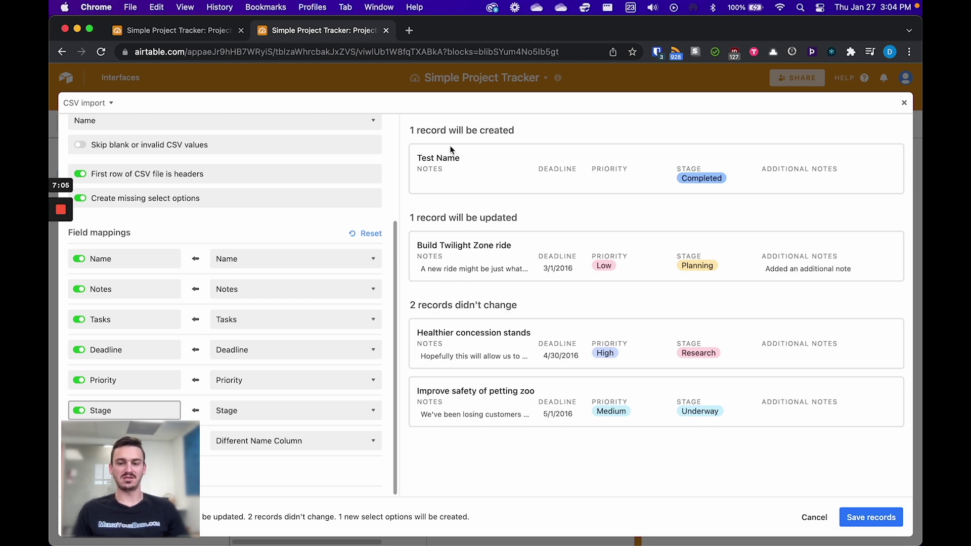
Step: Save the records, creating Test Name and updating Build Twilight Zone ride in Projects
click(868, 517)
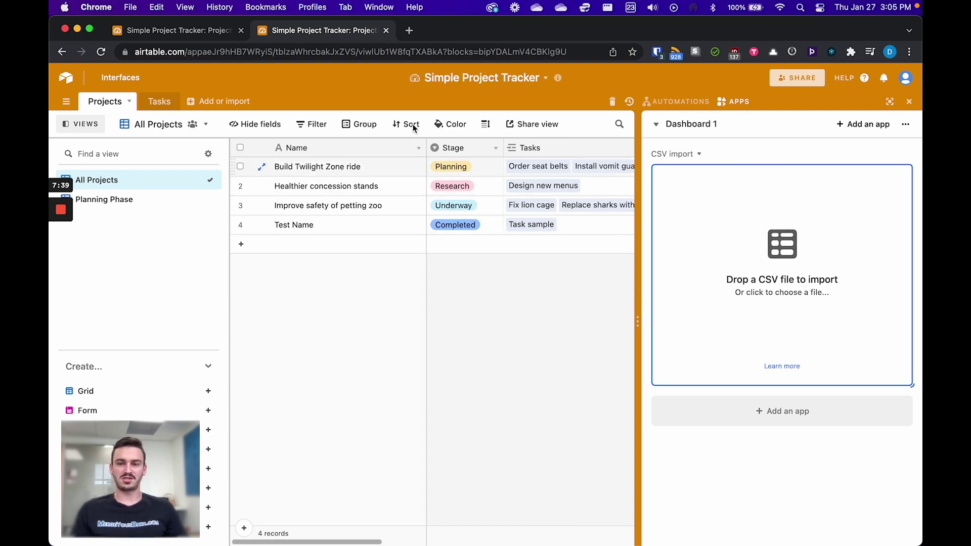
Step: Close the apps dashboard, inspect the expanded Test Name record, then go to the Tasks table
click(910, 103)
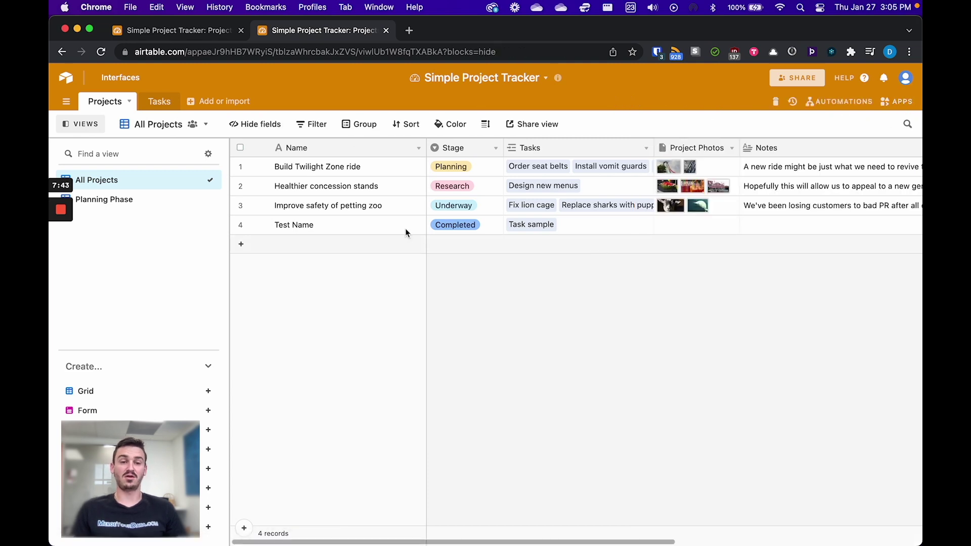
click(261, 224)
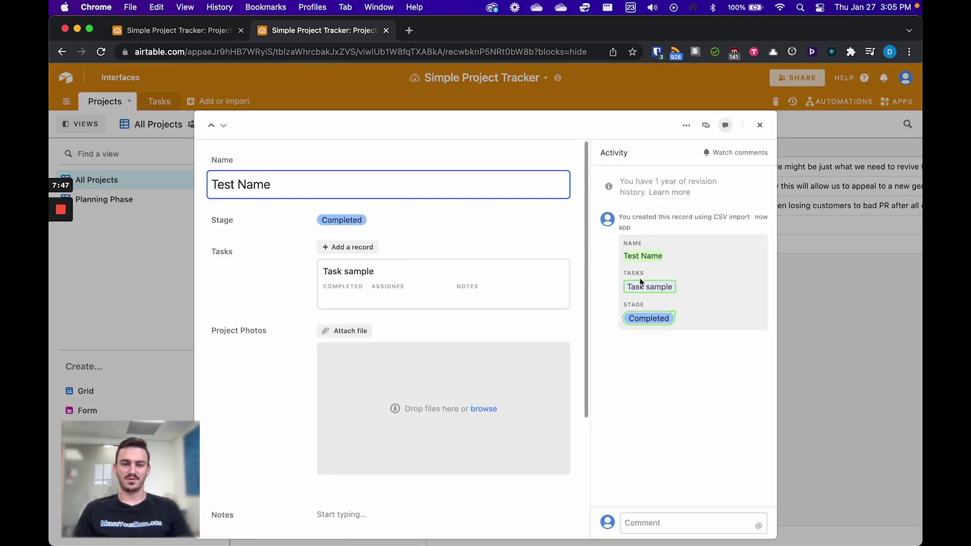
scroll(345, 247, down, 1)
scroll(345, 247, down, 2)
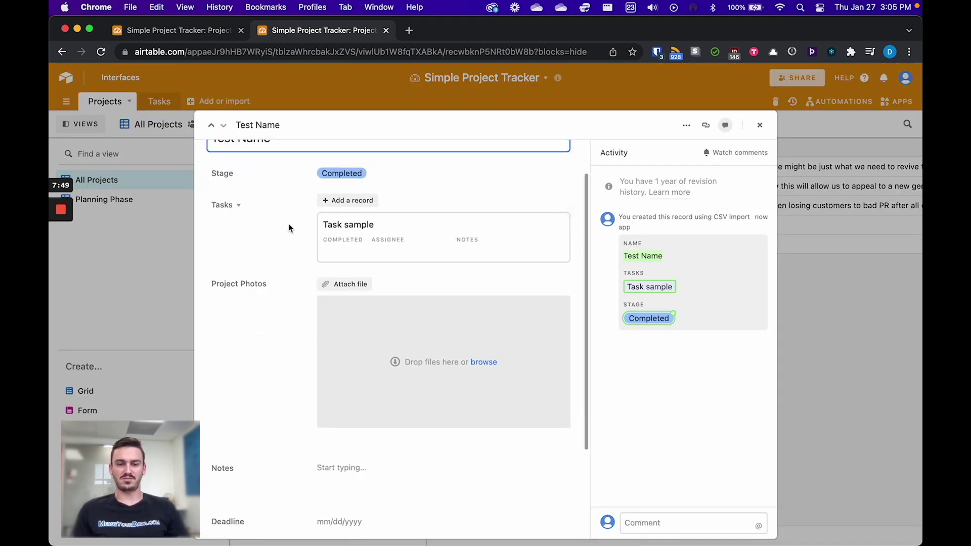
scroll(448, 283, down, 5)
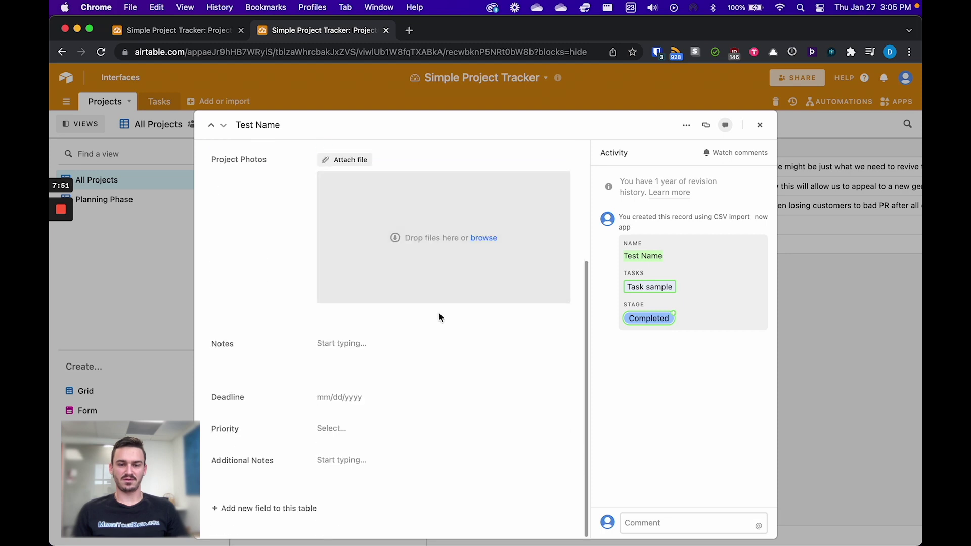
click(759, 125)
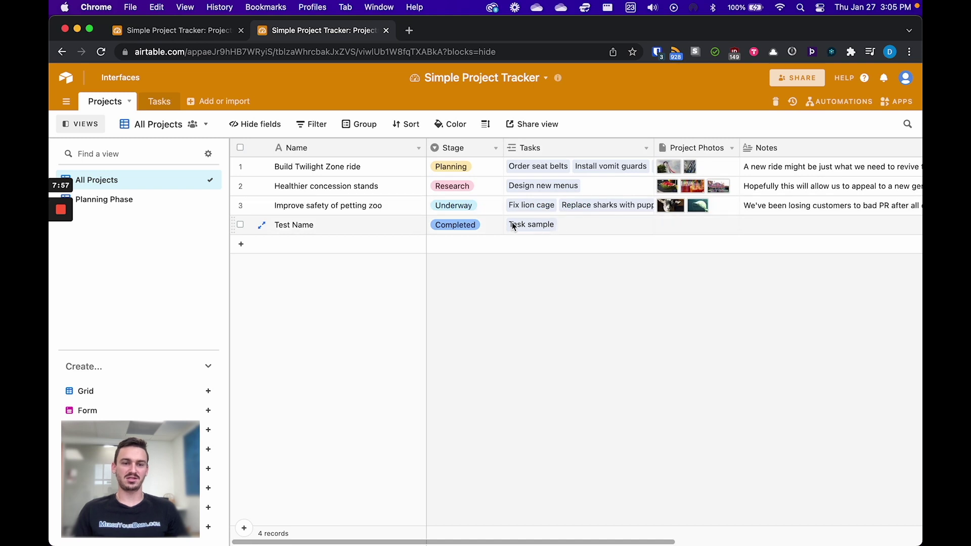
click(160, 107)
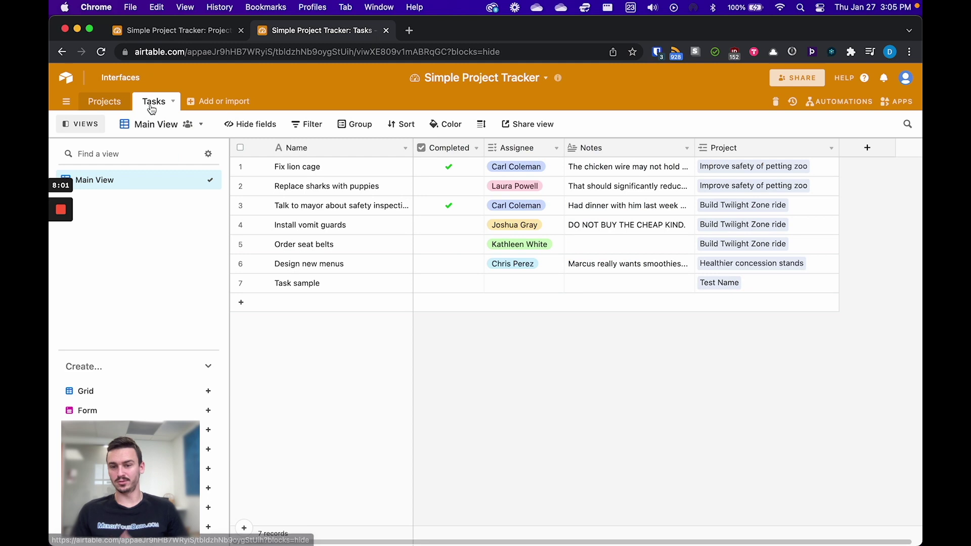
click(105, 101)
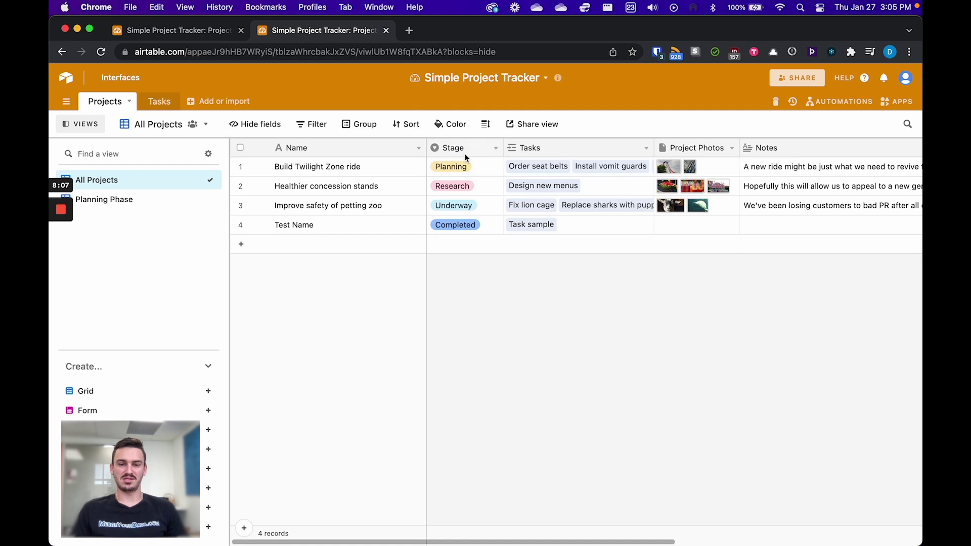
click(470, 226)
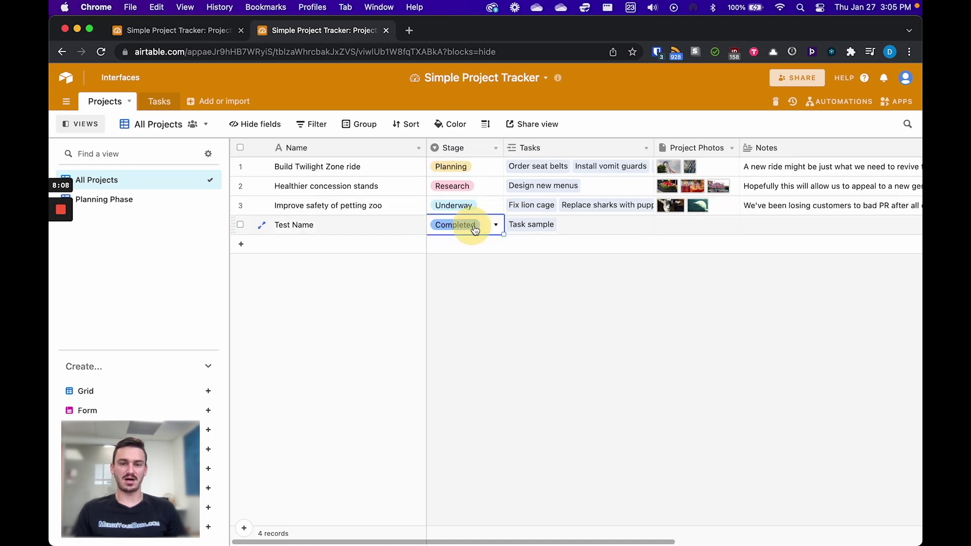
click(495, 147)
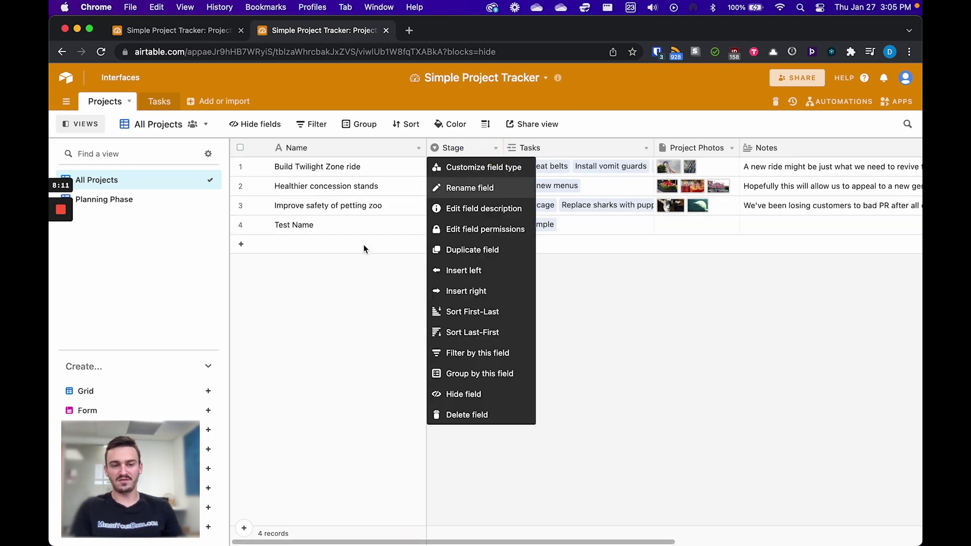
click(364, 271)
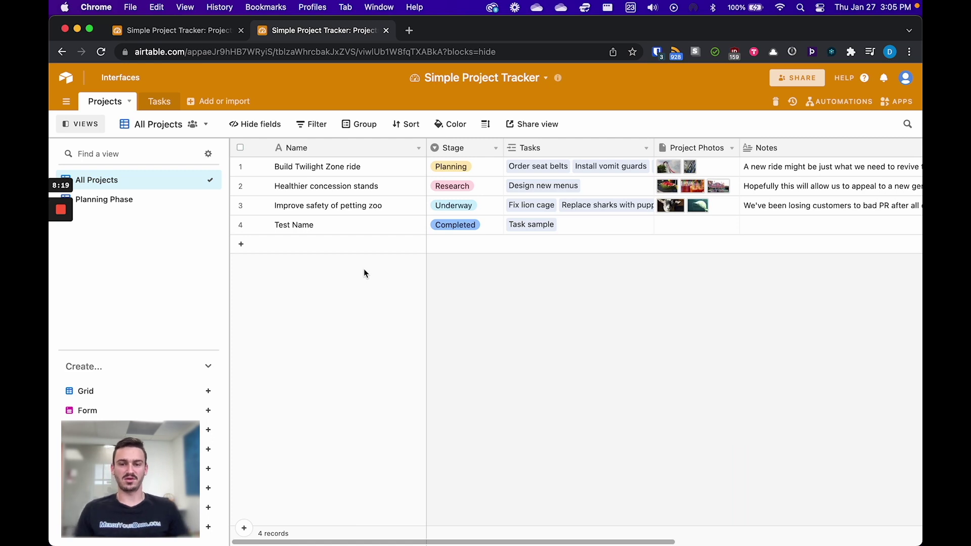
click(815, 224)
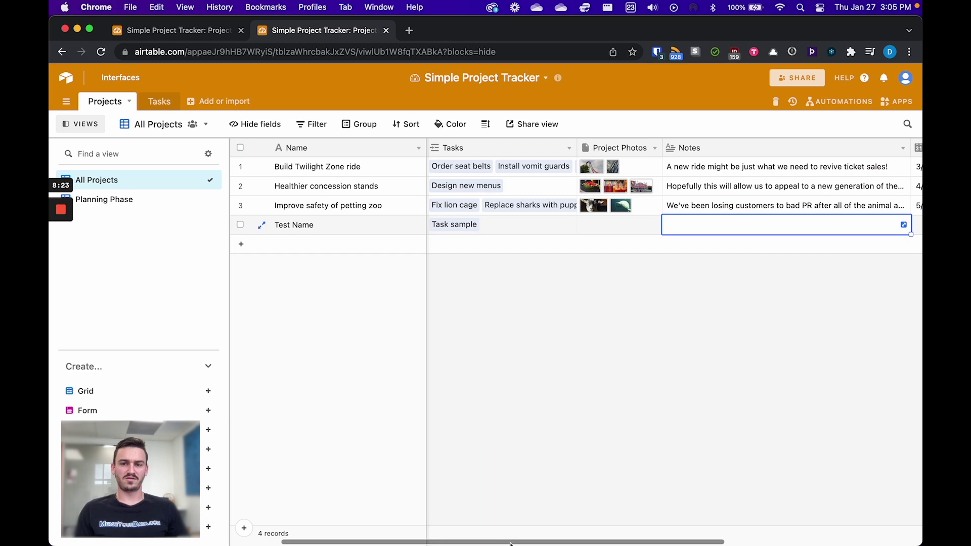
drag(511, 544, 754, 542)
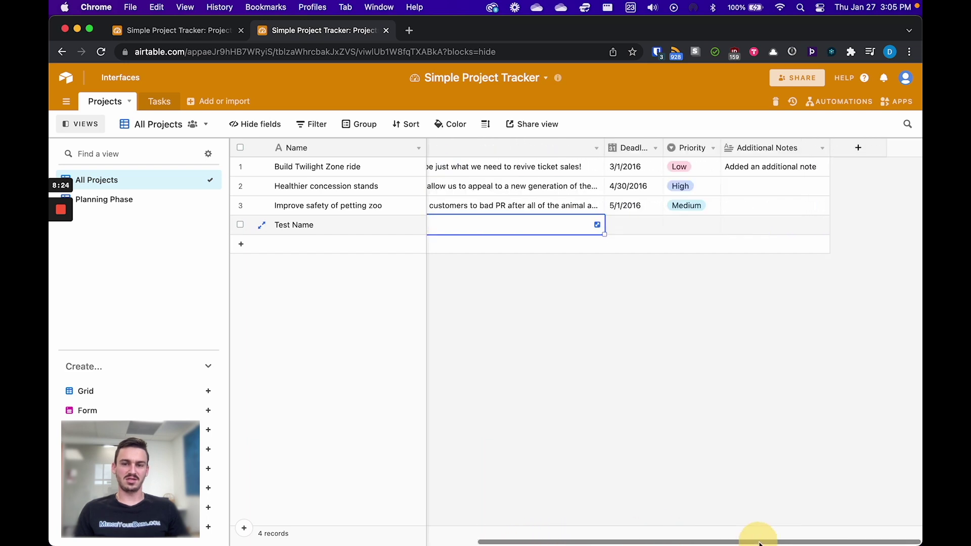
click(714, 169)
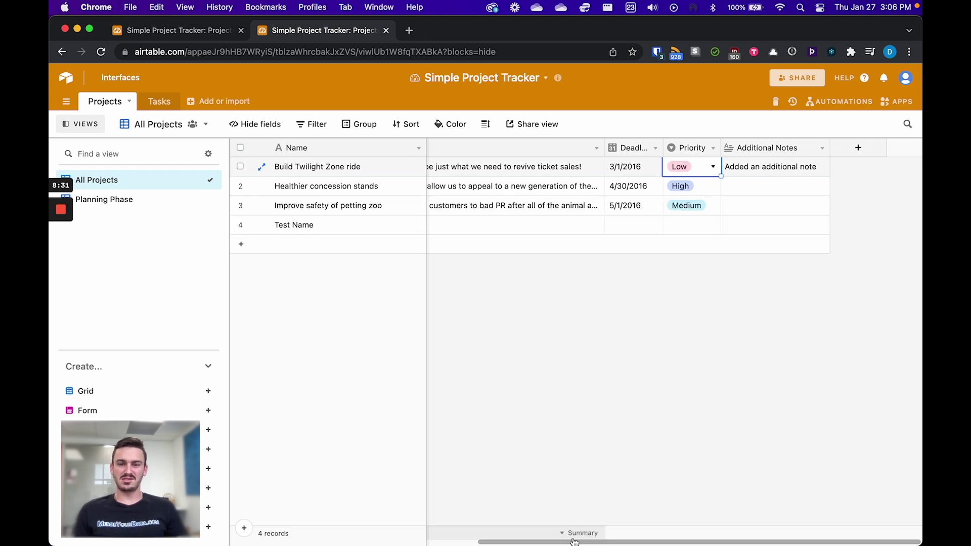
drag(562, 542, 315, 542)
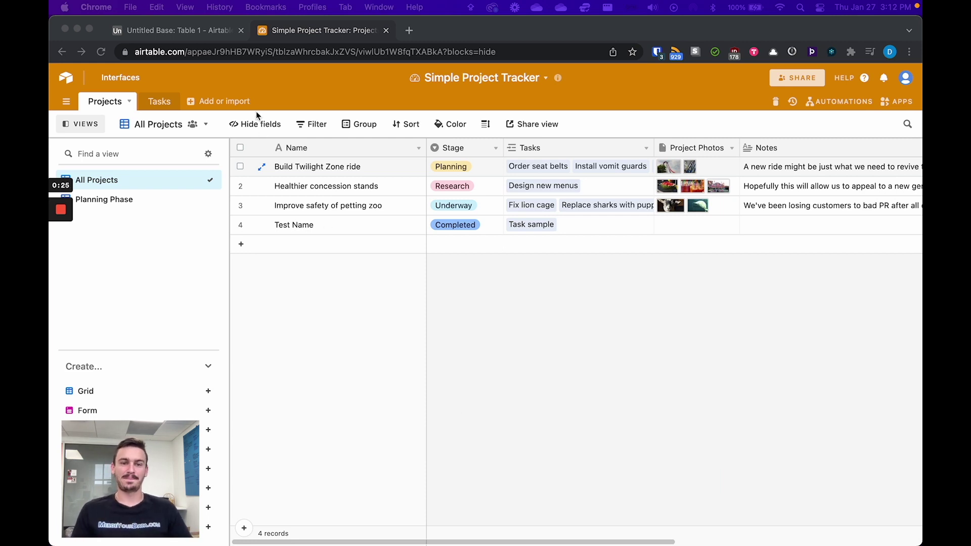
Step: Upload Sample Import.csv through Add or import > CSV file, targeting the Projects table
click(230, 109)
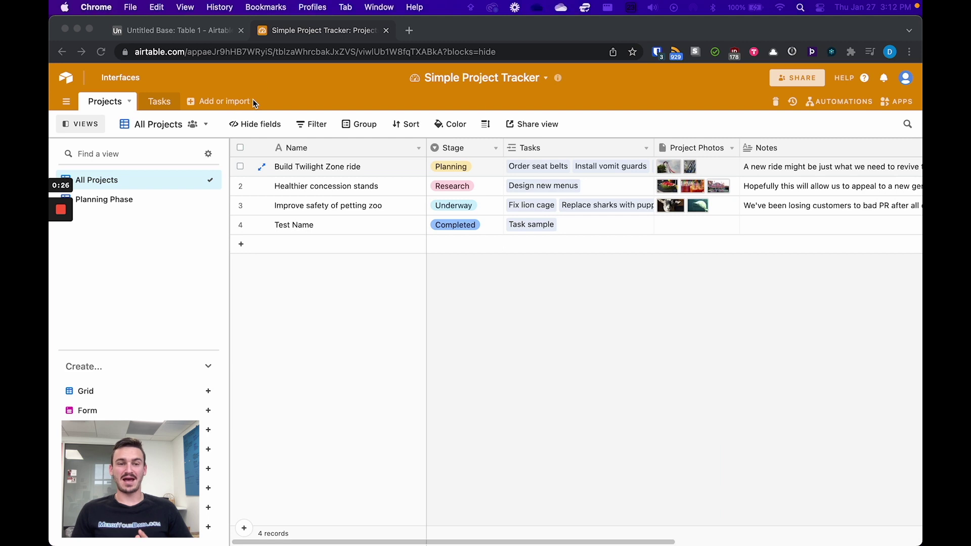
click(216, 102)
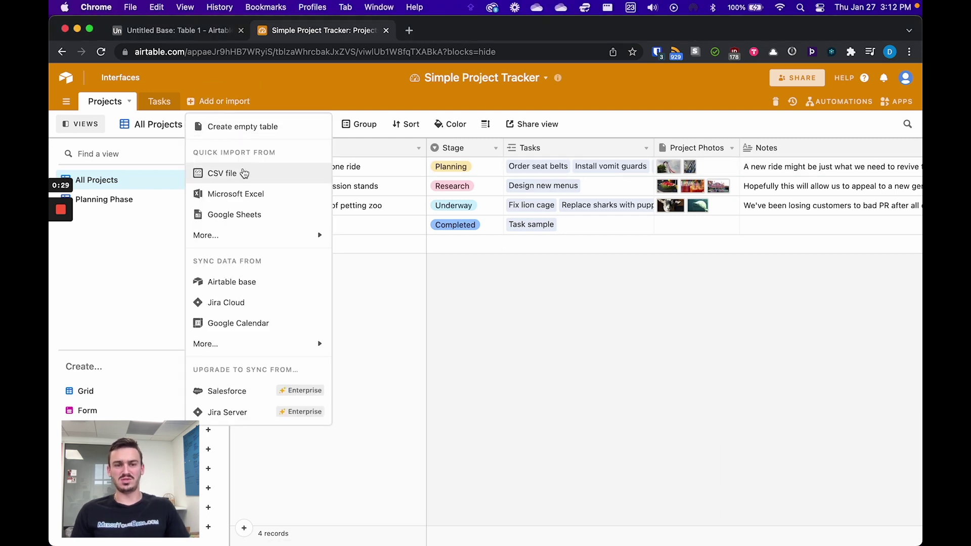
click(244, 172)
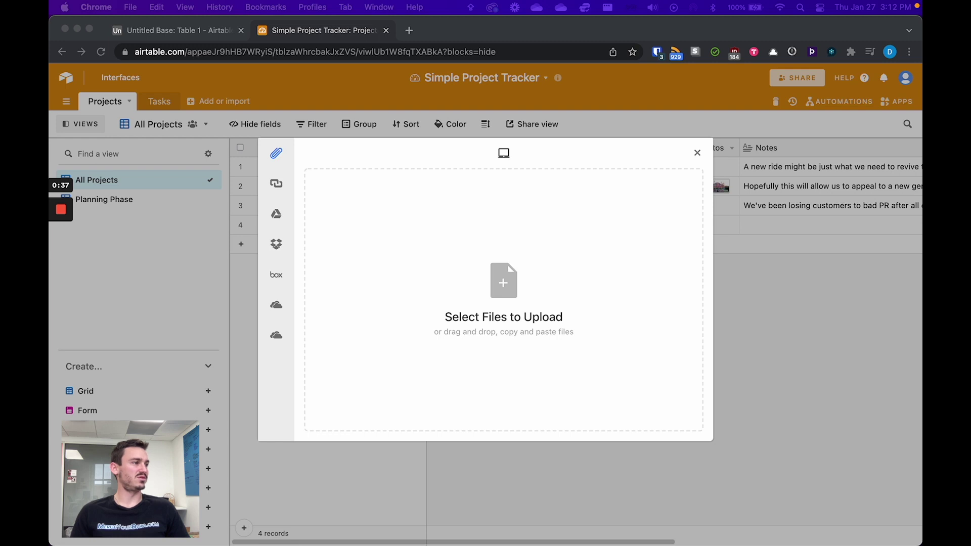
drag(56, 271, 395, 226)
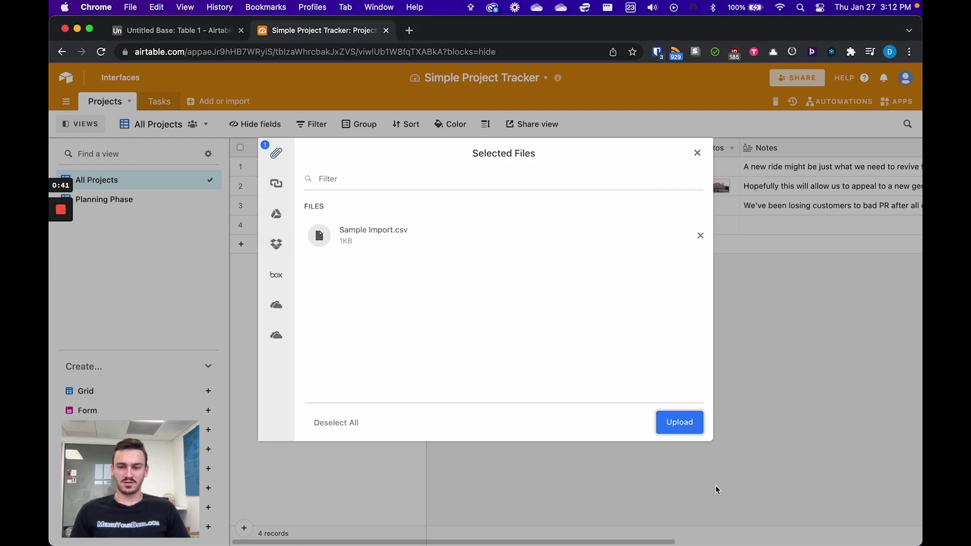
click(679, 422)
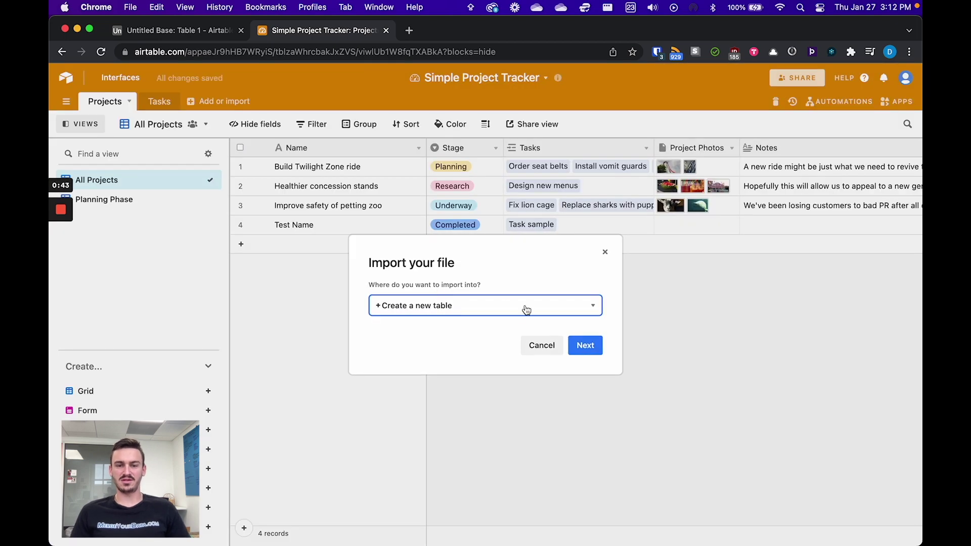
click(482, 303)
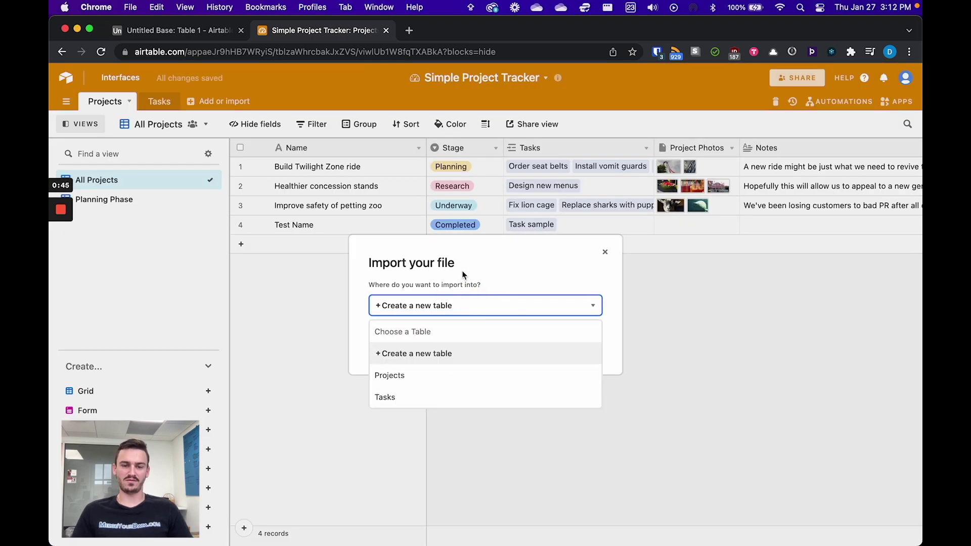
click(416, 383)
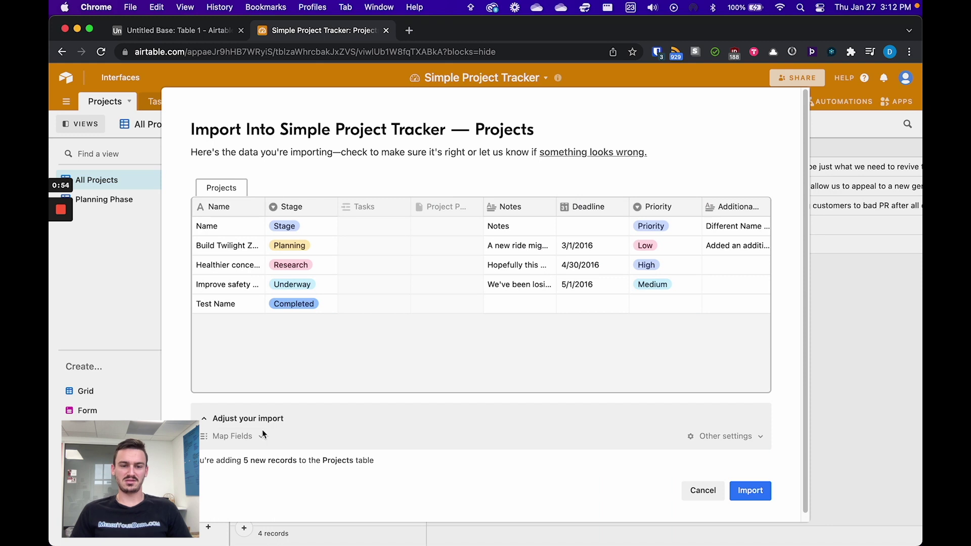
Step: Inspect the import's field mappings and its Other settings
click(242, 435)
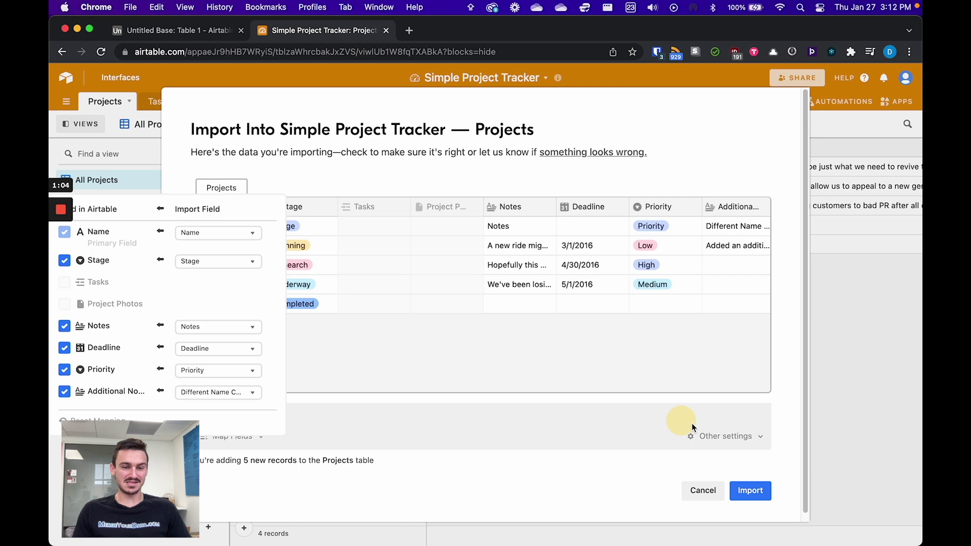
click(703, 438)
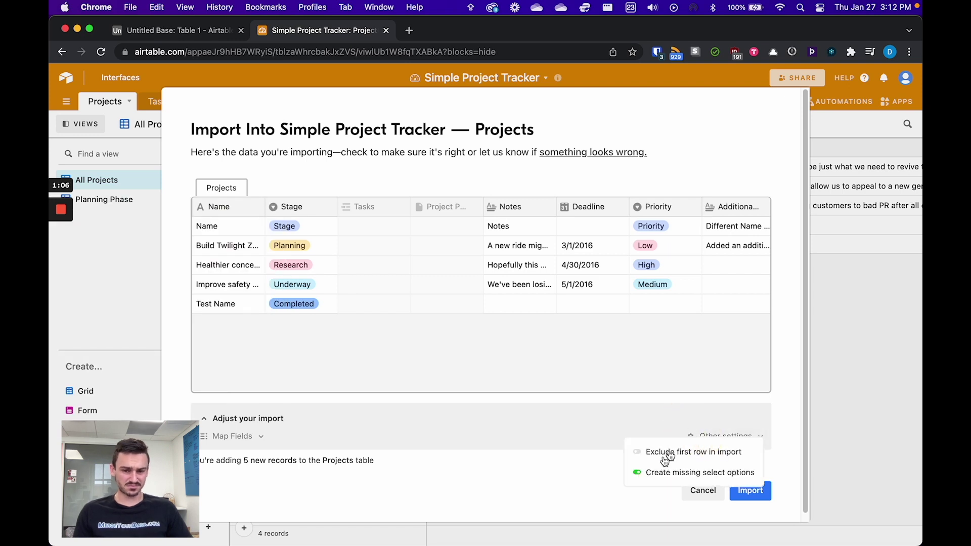